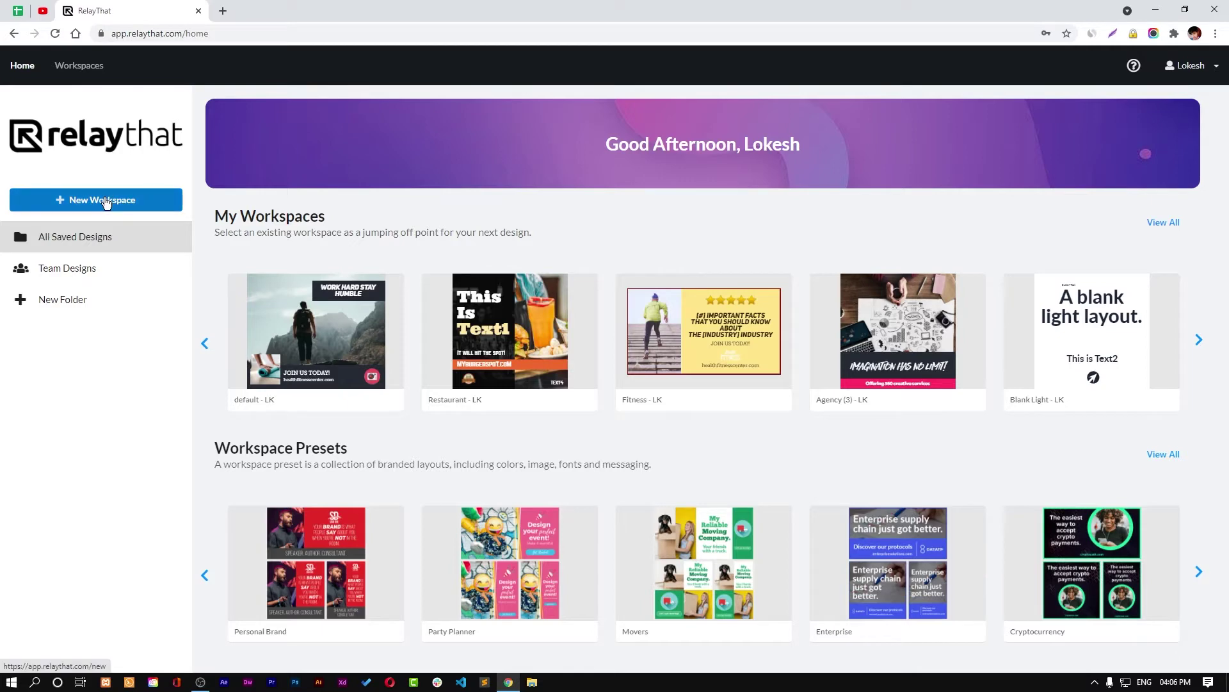
Start a new workspace, browse the Workspace Presets, and create one from the Restaurant preset.
left_click(107, 204)
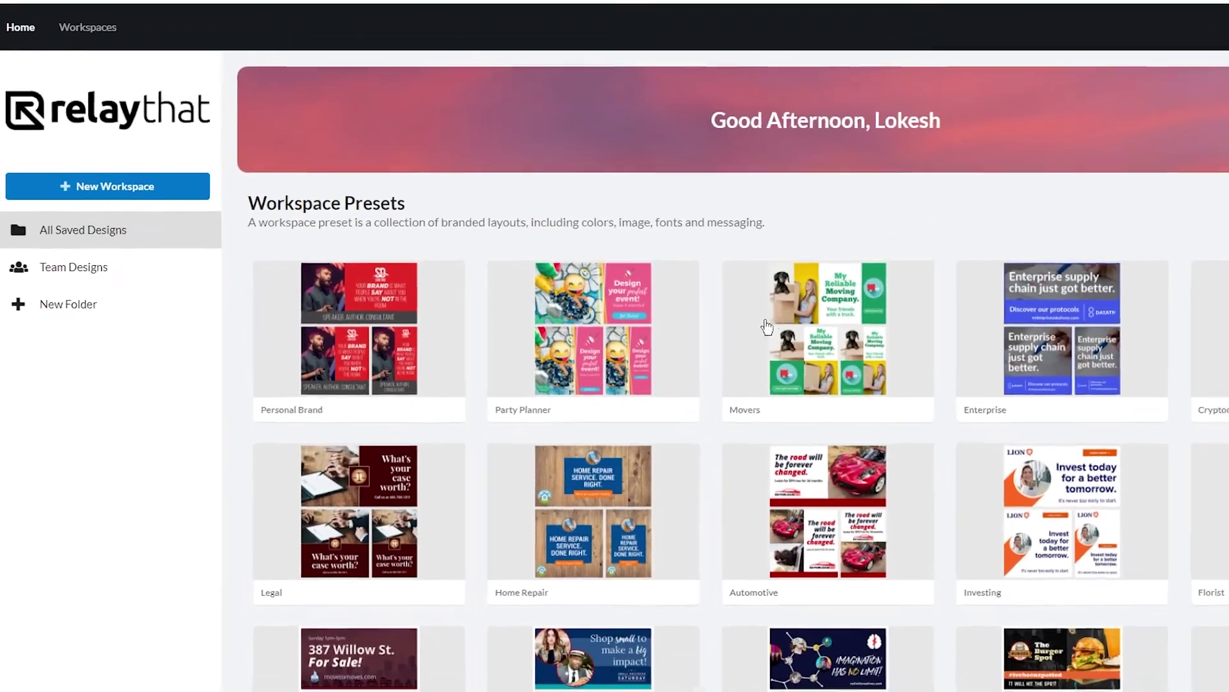
scroll(1088, 294, "down", 5)
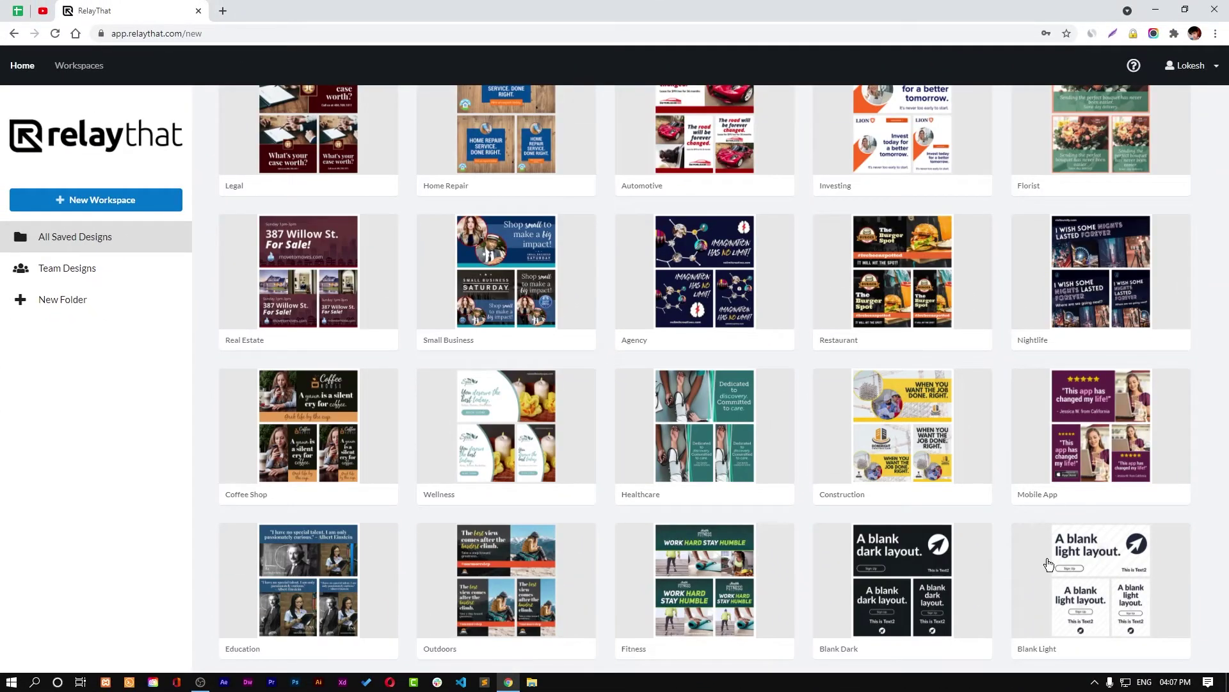
scroll(1043, 444, "up", 5)
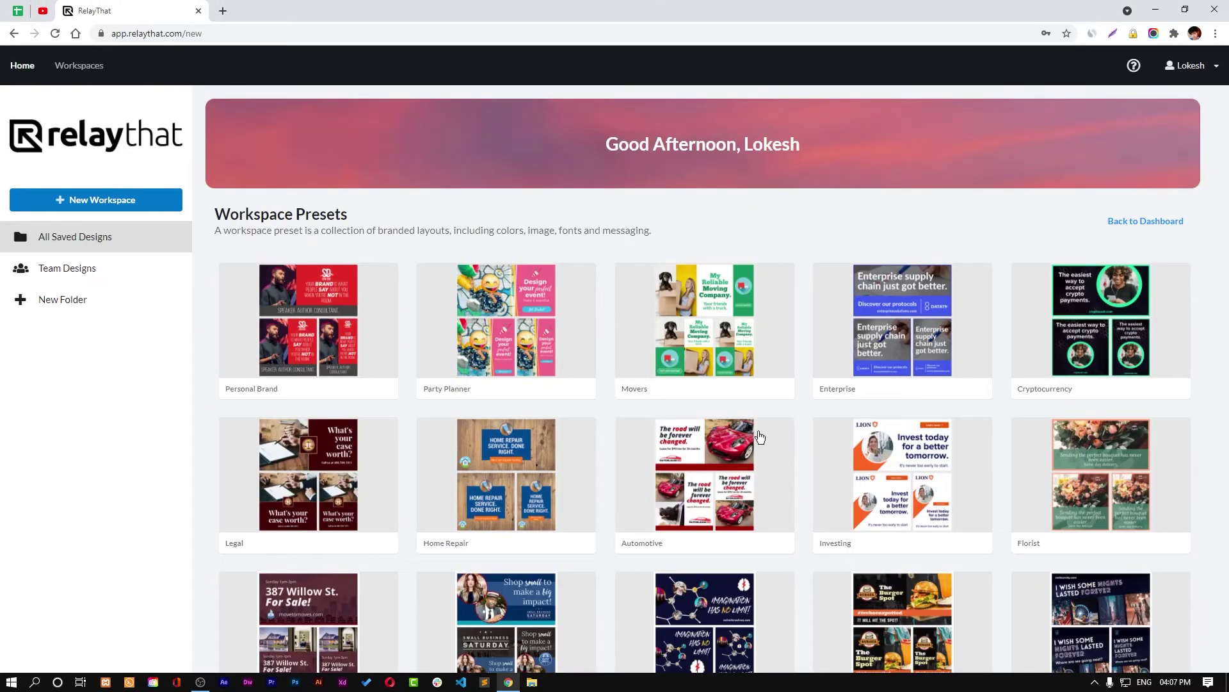
scroll(580, 452, "down", 3)
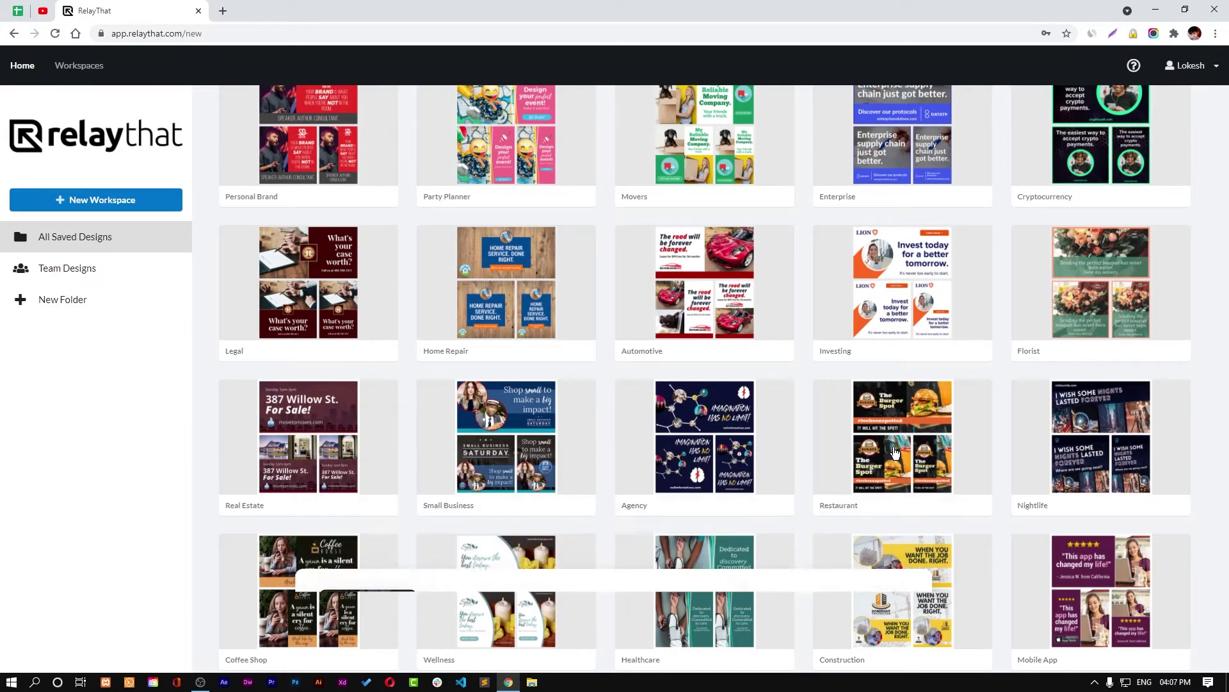
left_click(900, 449)
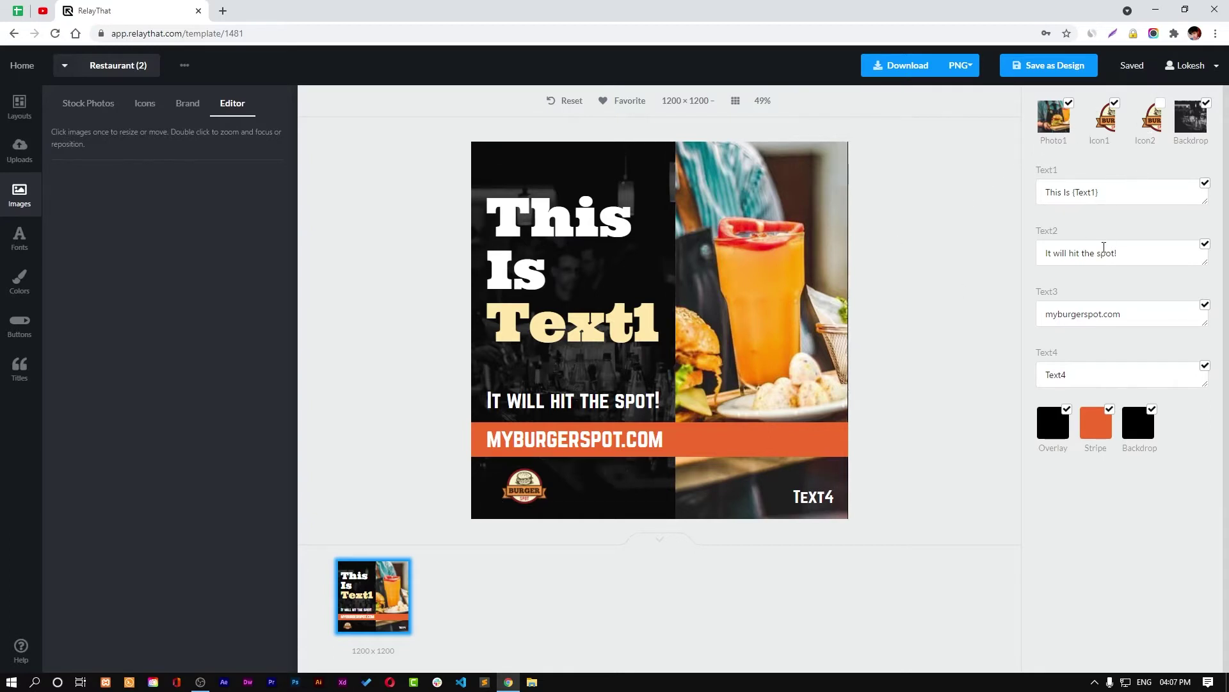
Inspect the Text4, web address, tagline and headline fields of the burger ad, selecting the headline text.
left_click(1083, 372)
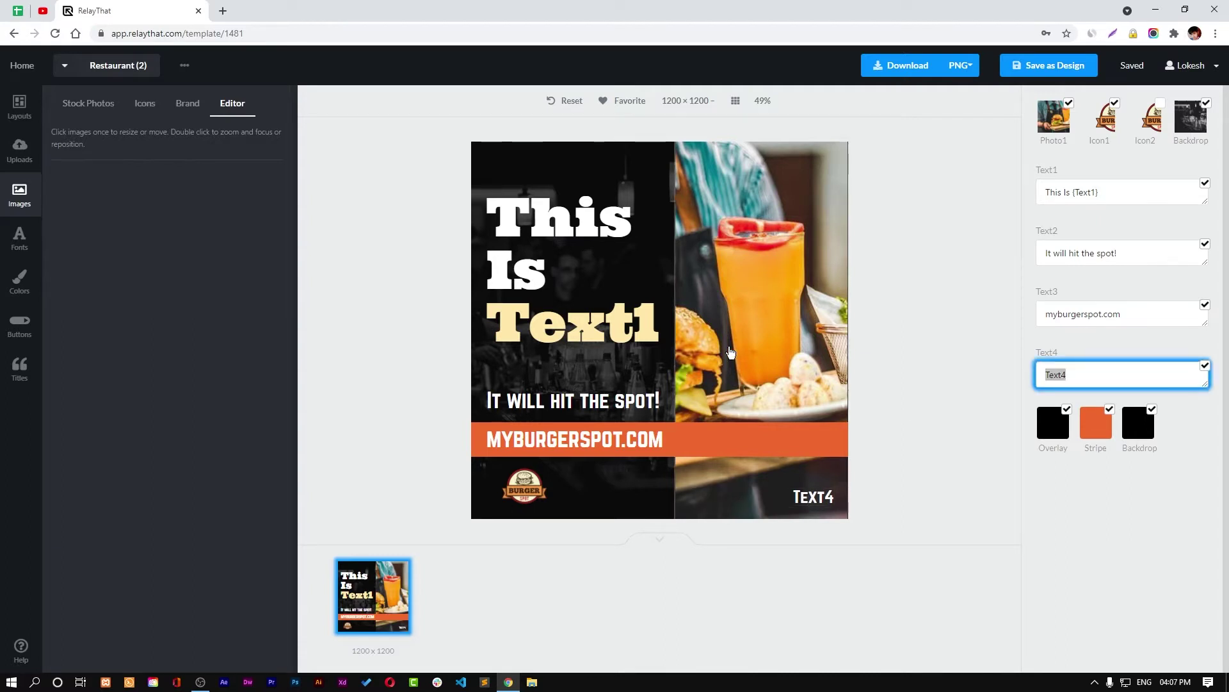
left_click(1132, 315)
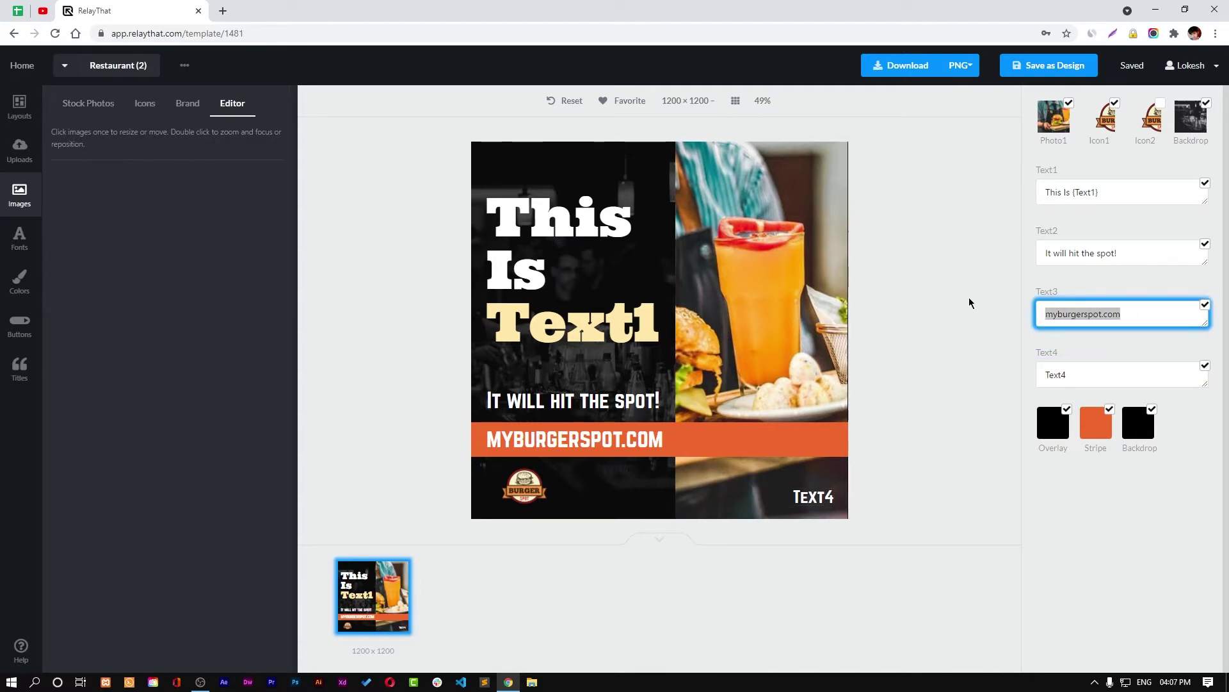
left_click(1096, 253)
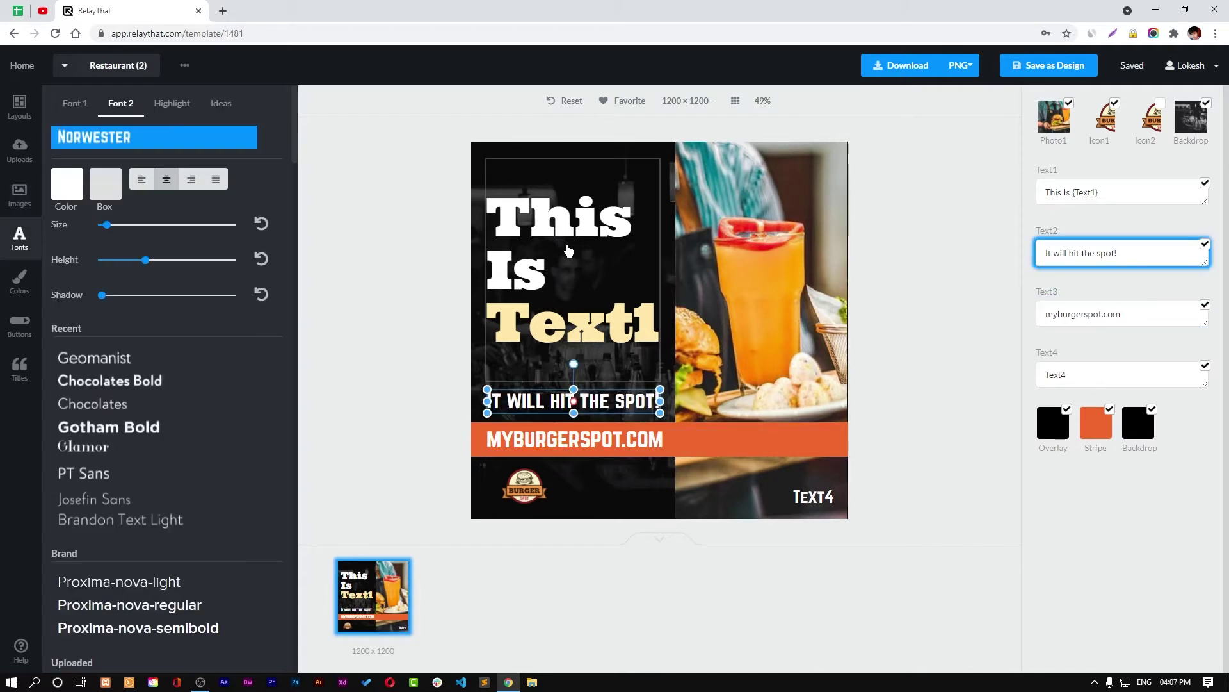
left_click(568, 250)
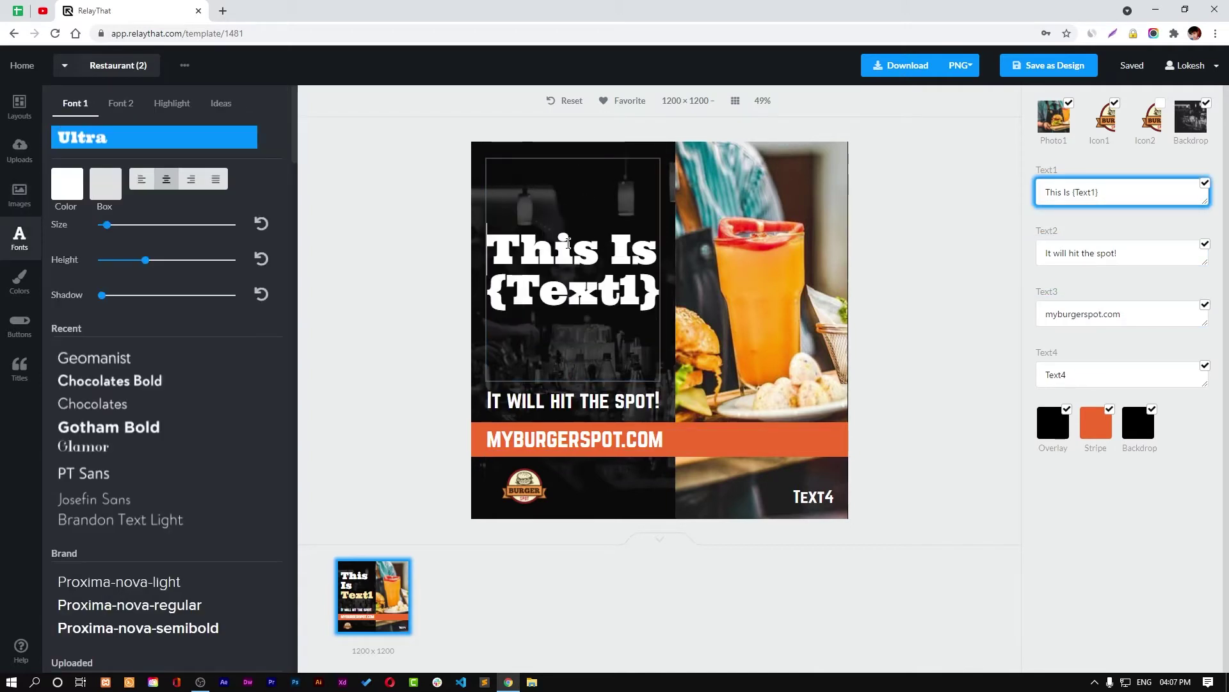
triple_click(1113, 187)
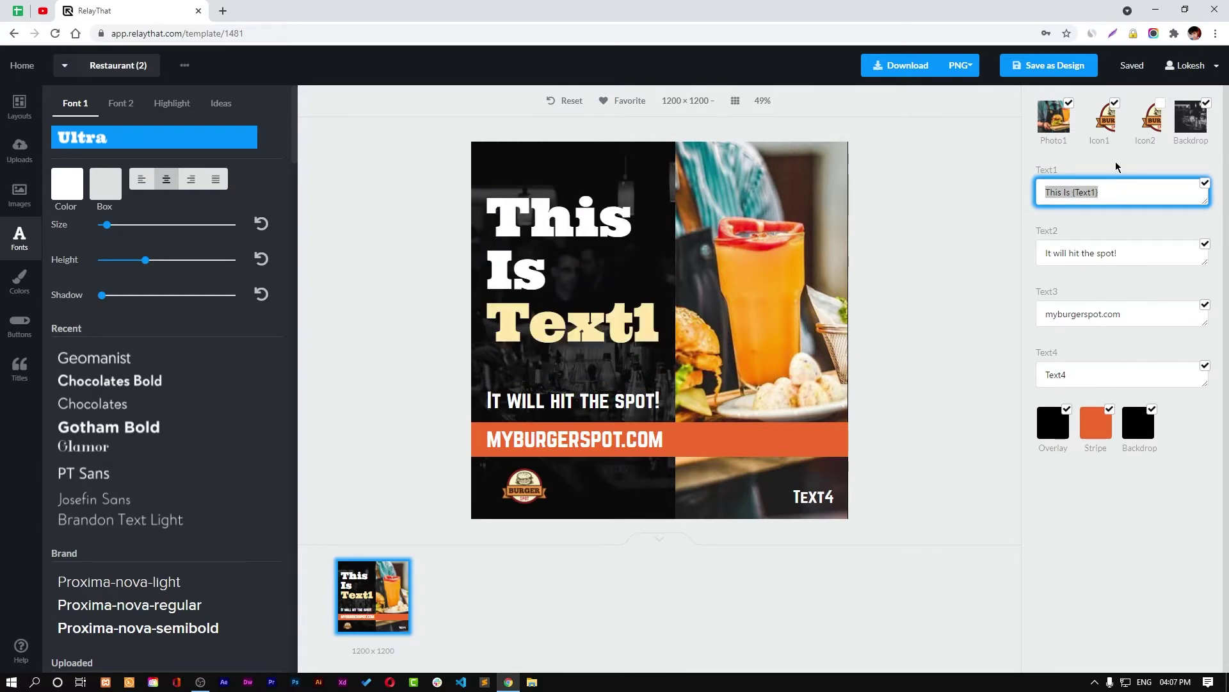
Change the headline to 'This is our brand' and the tagline to 'Visit today for 40% off'.
type("This is our brand")
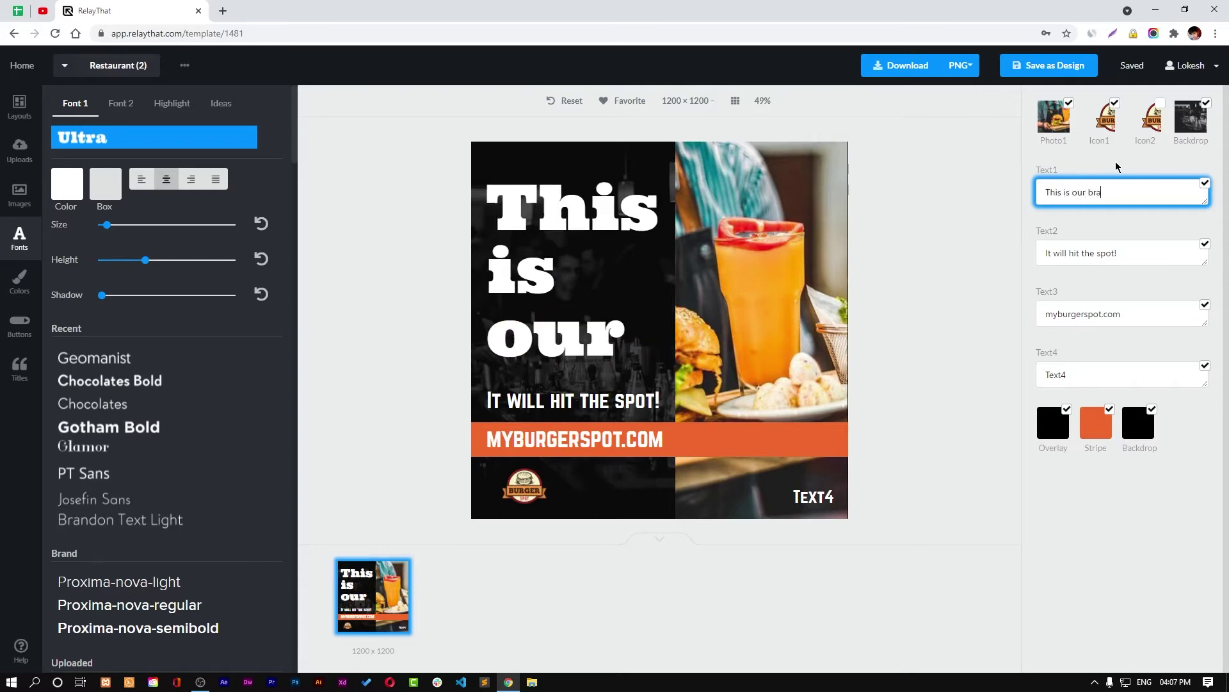
triple_click(1112, 244)
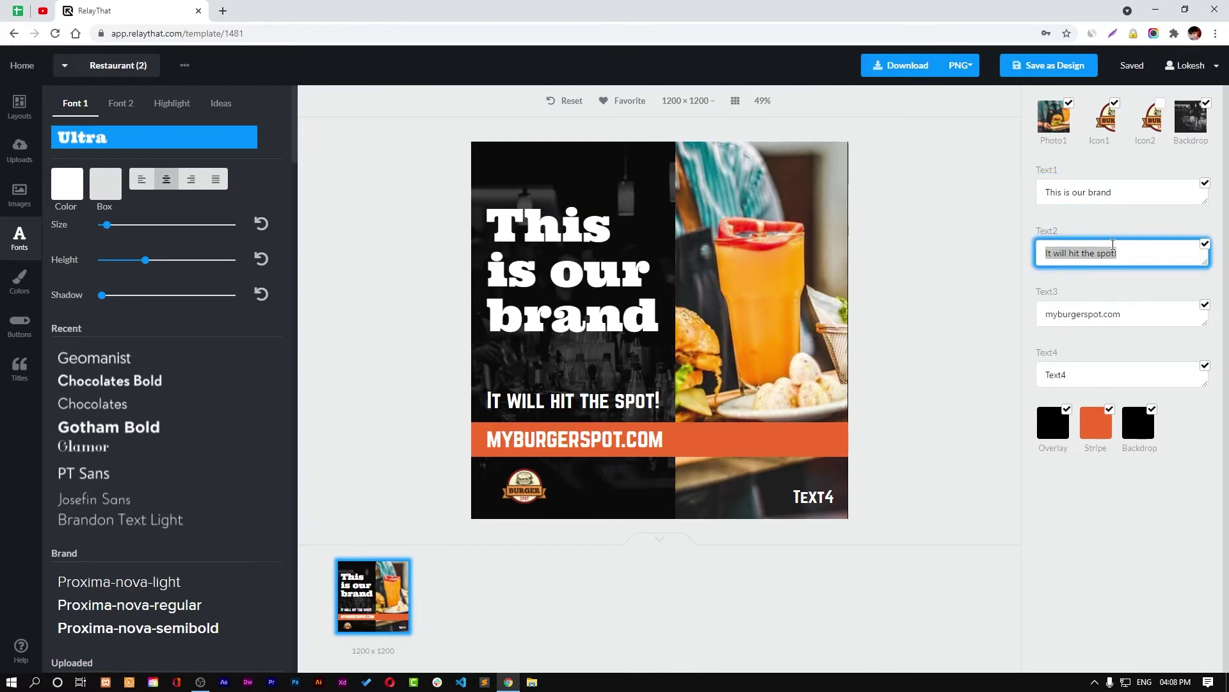
type("Visit ")
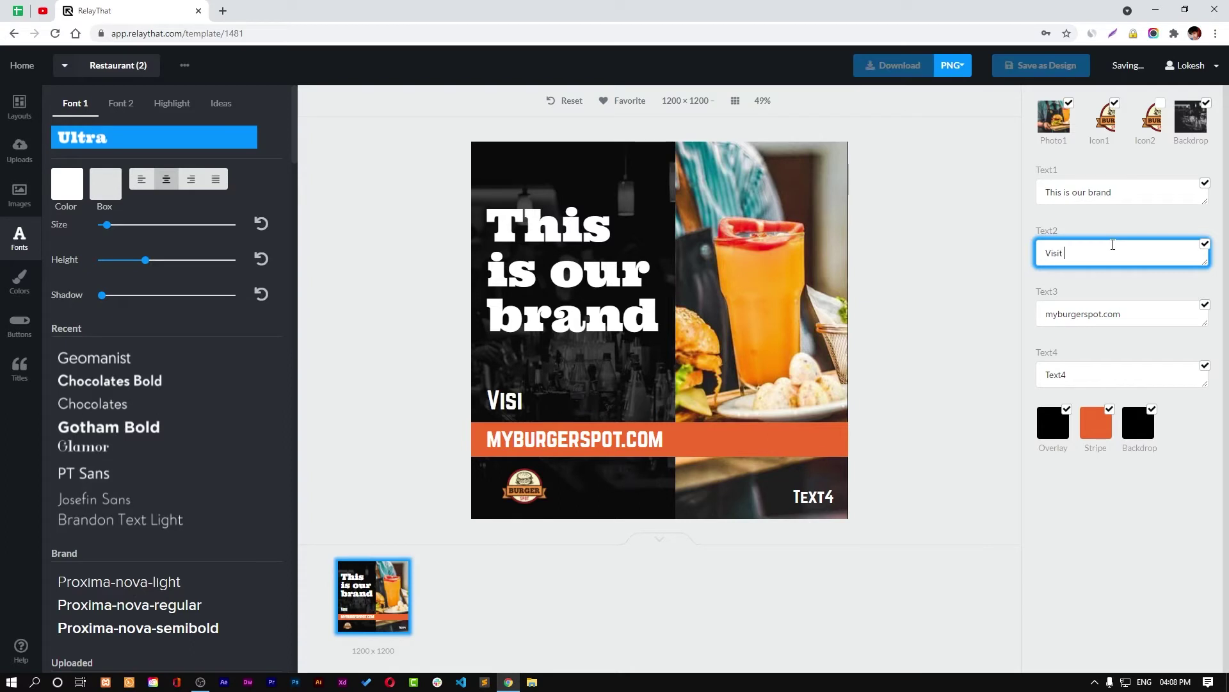
type("today for")
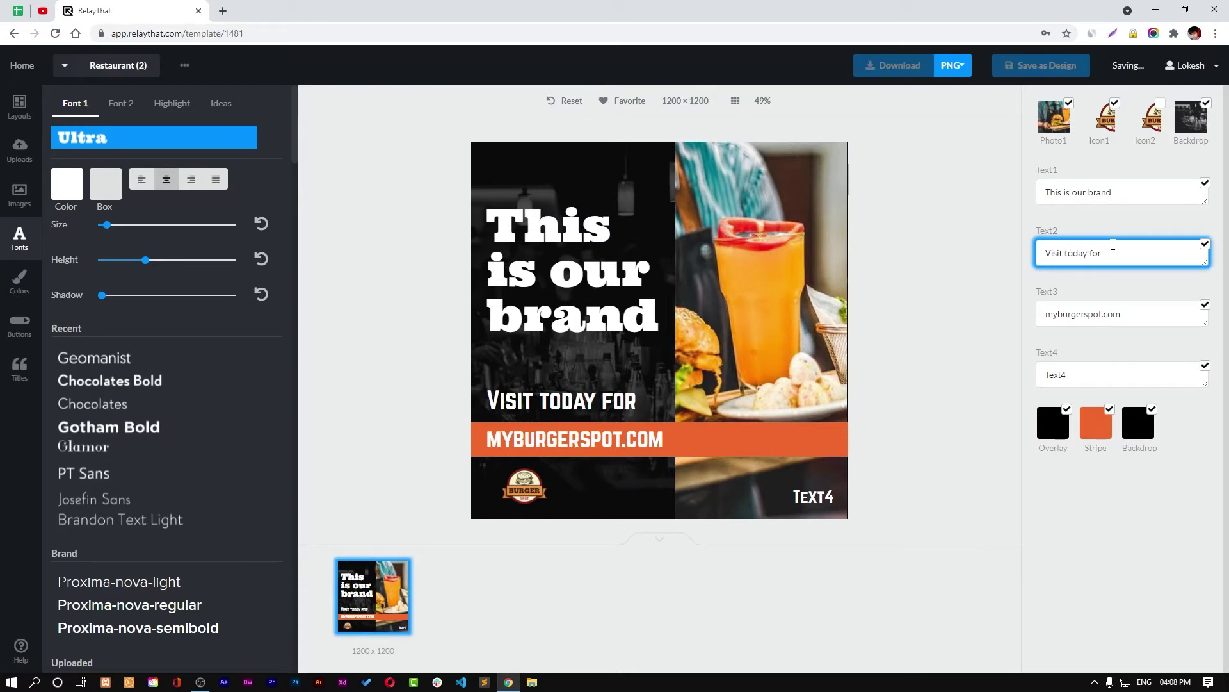
type(" 40")
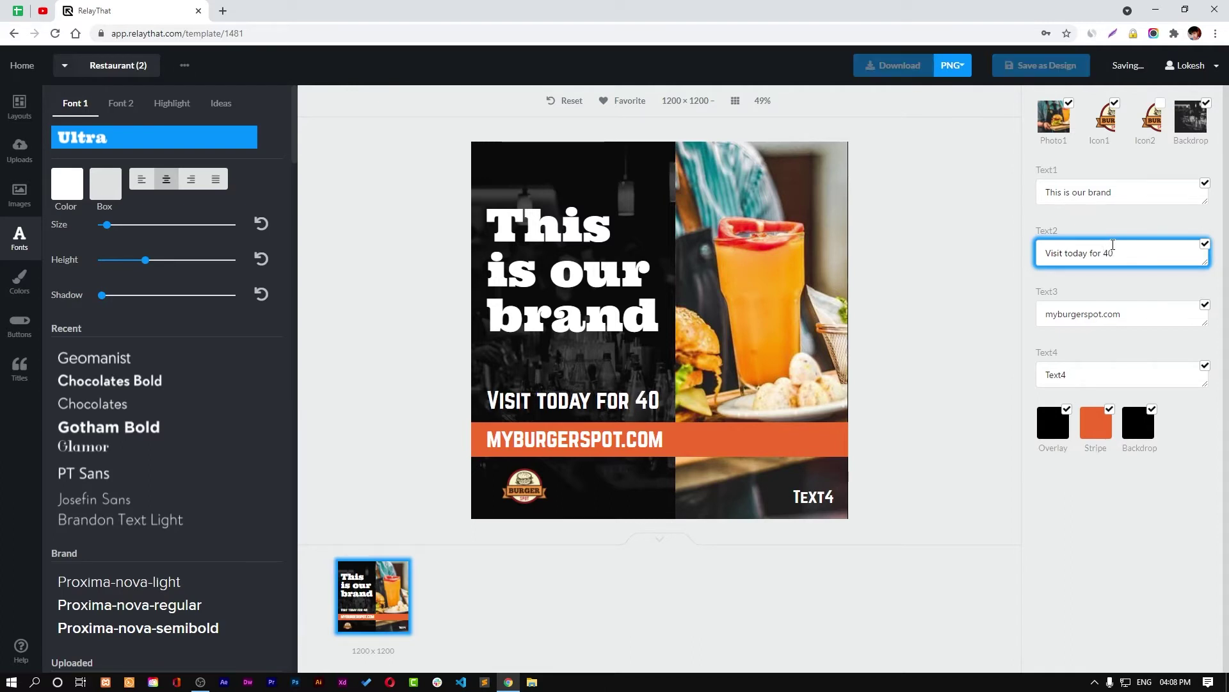
type("% off")
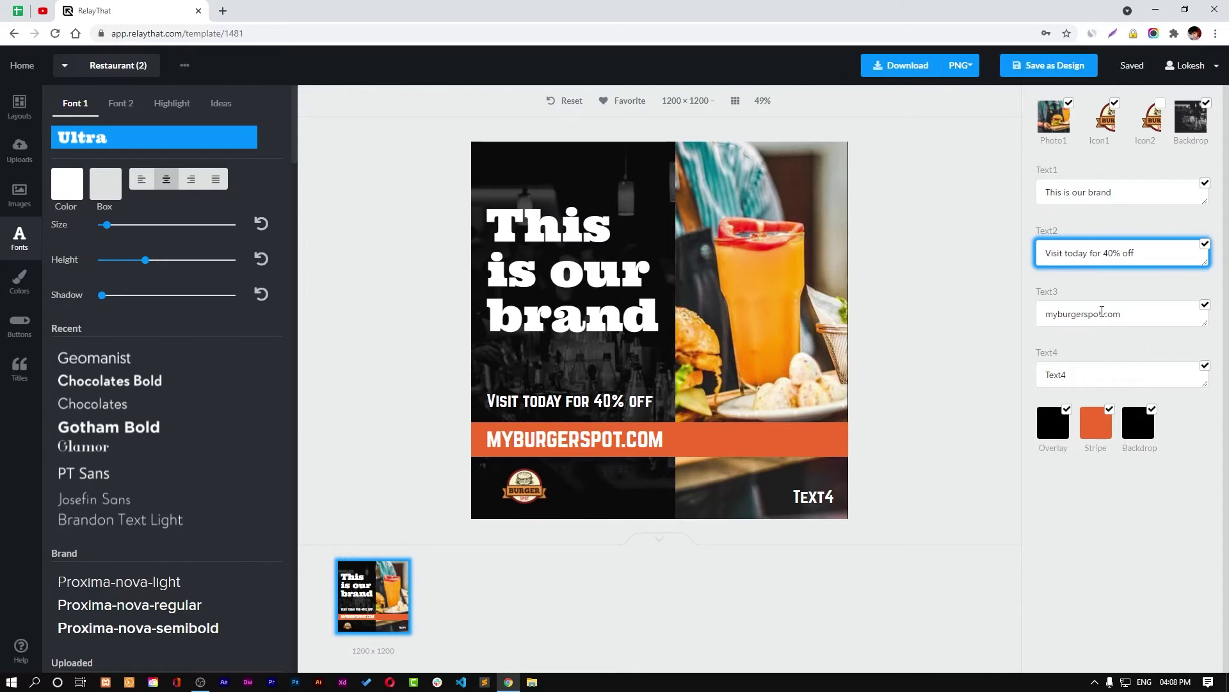
Set the web address to 'yourwebiste.com' and the Text4 line to 'Follow us'.
triple_click(1102, 311)
type("you.com")
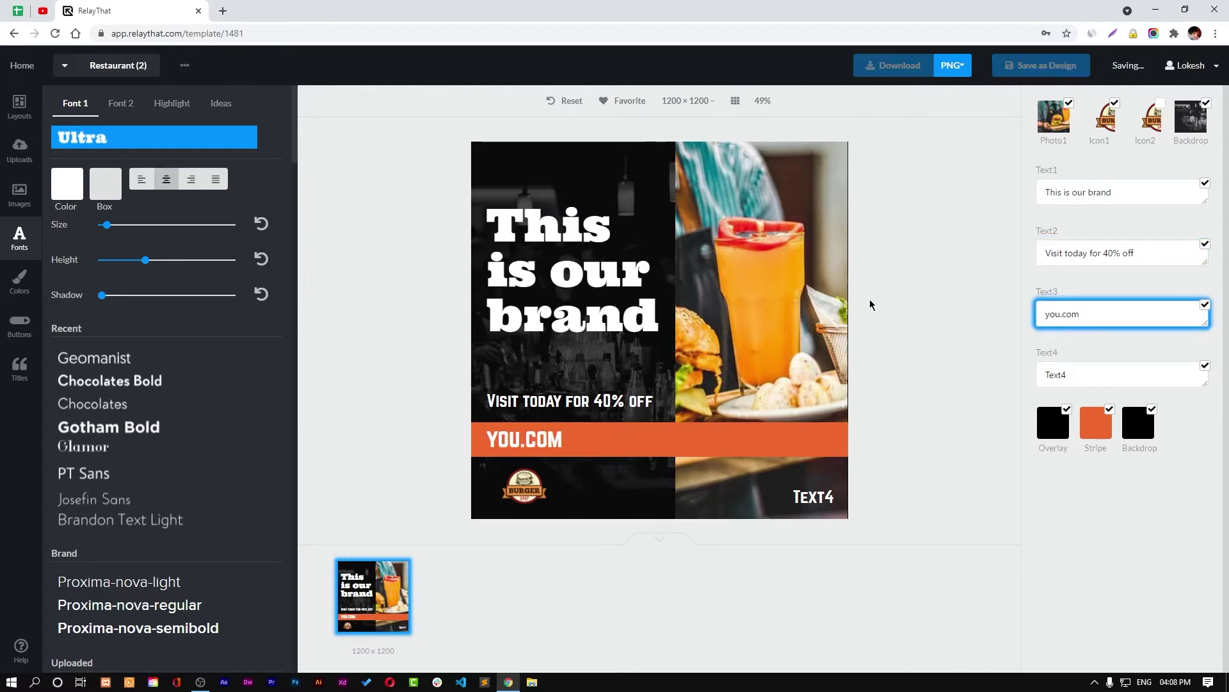
key("Left")
key("Left")
key("Left")
key("Left")
type("rweb")
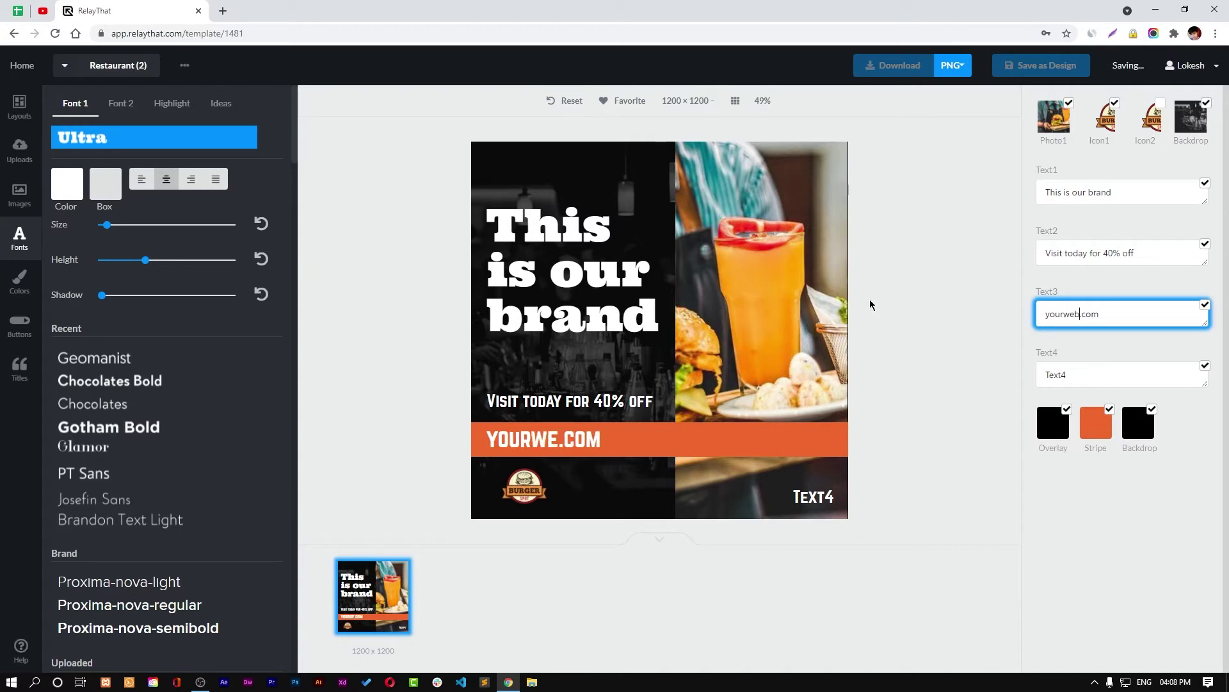
type("ist")
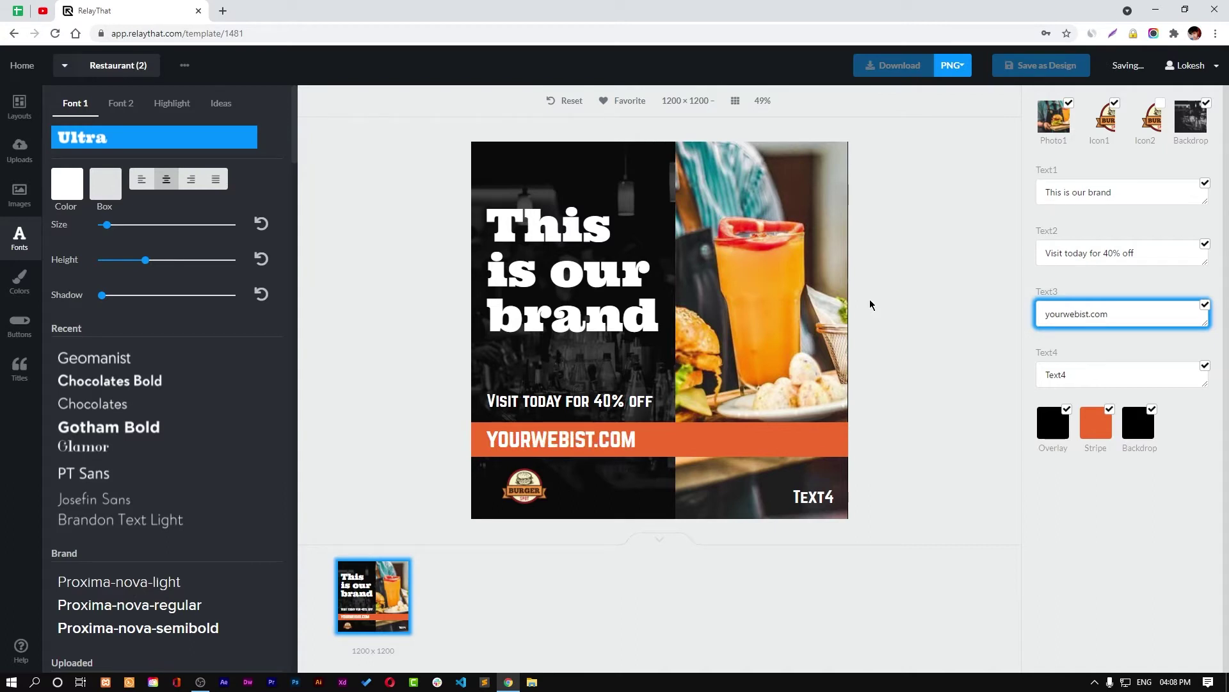
type("3")
key("BackSpace")
type("e")
key("Tab")
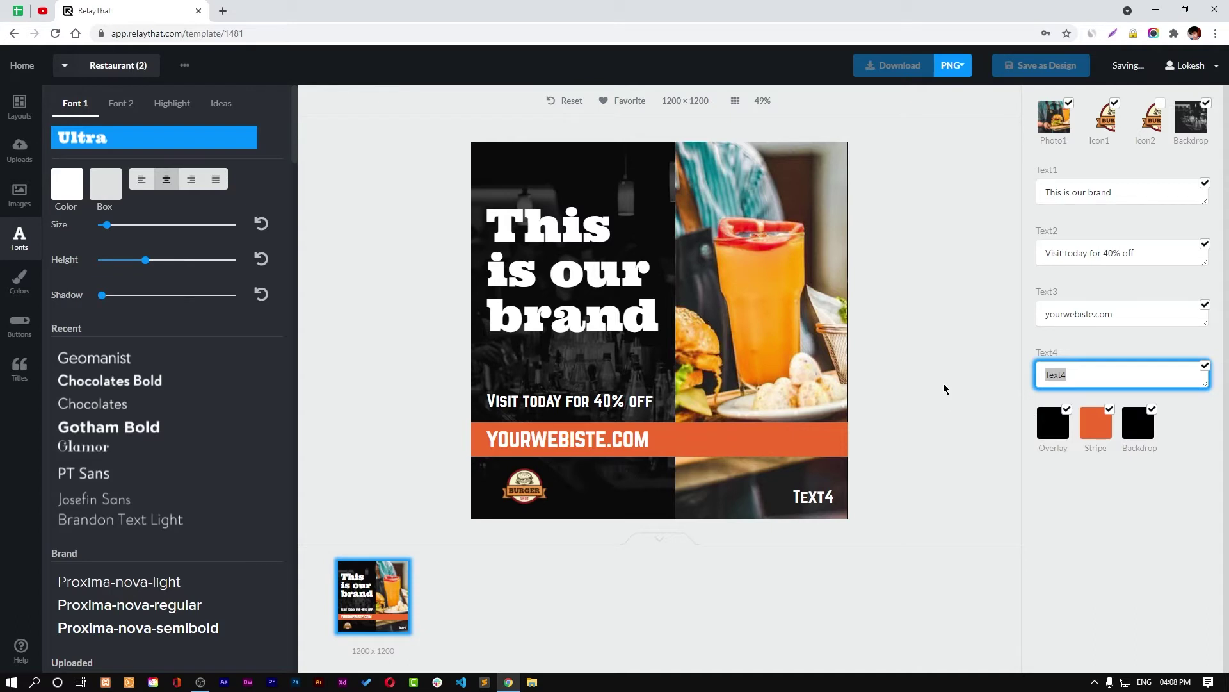
type("S")
key("BackSpace")
type("Foo")
type("lo")
key("BackSpace")
key("BackSpace")
key("BackSpace")
key("BackSpace")
type("ollow us")
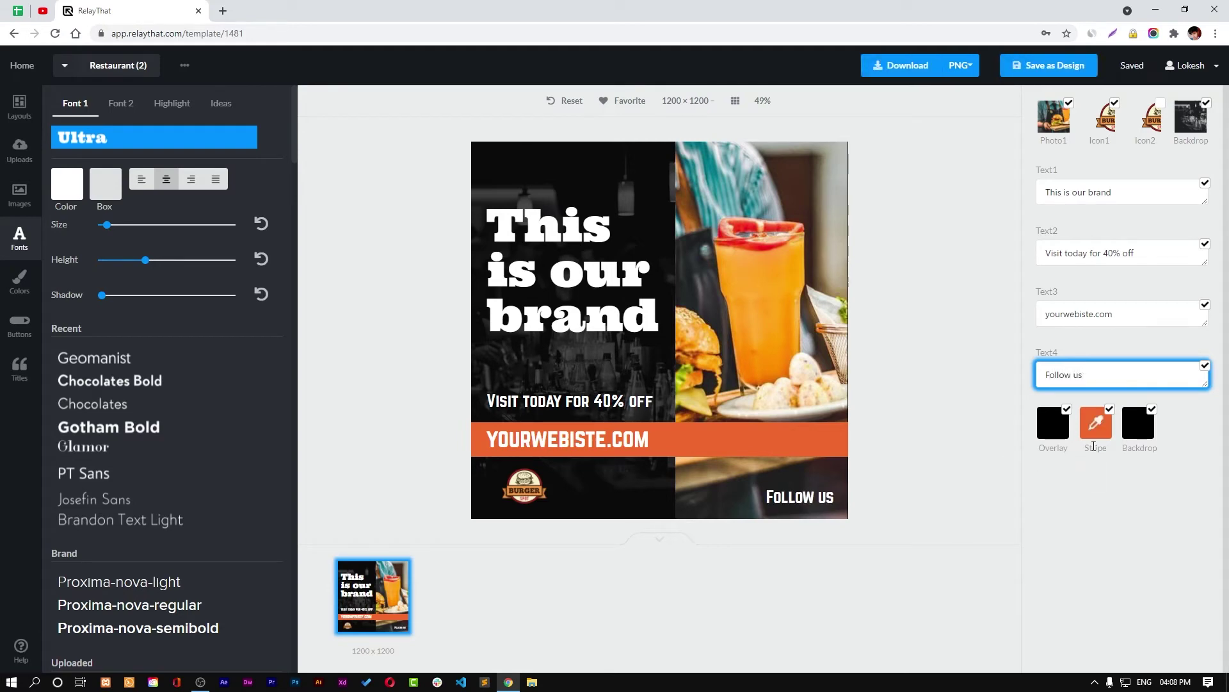
Recolour the orange stripe bright pink and give the backdrop a new colour.
left_click(1098, 435)
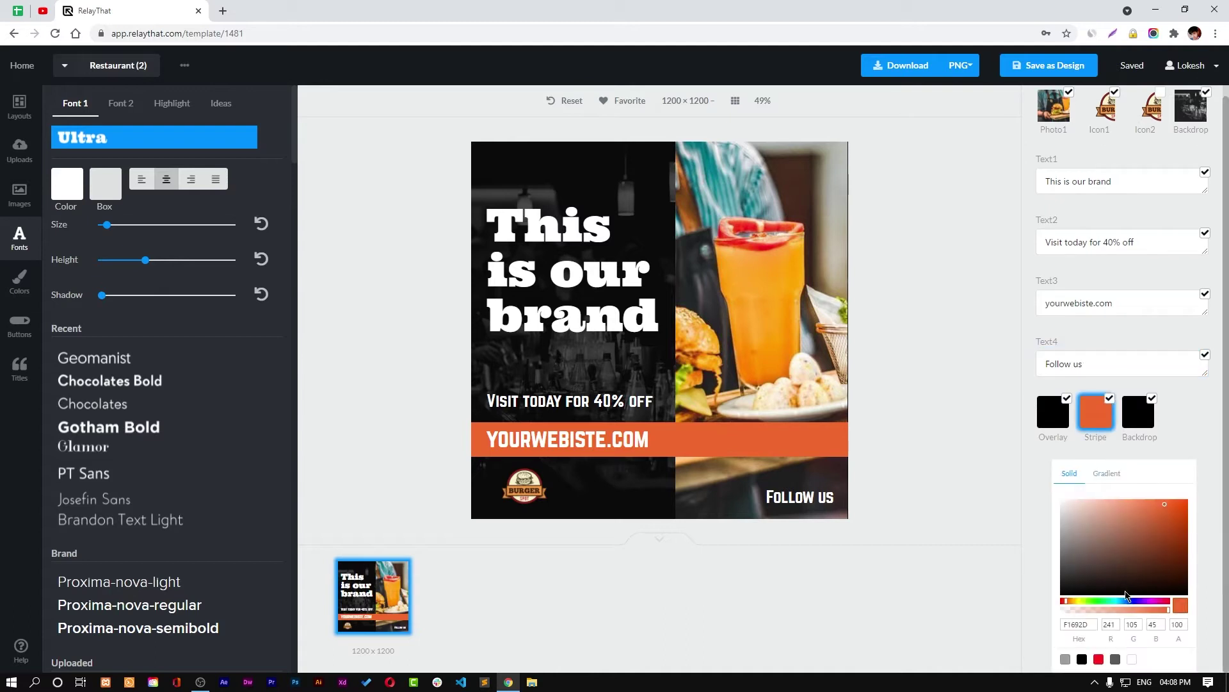
left_click(1144, 600)
left_click(1159, 600)
left_click(1159, 504)
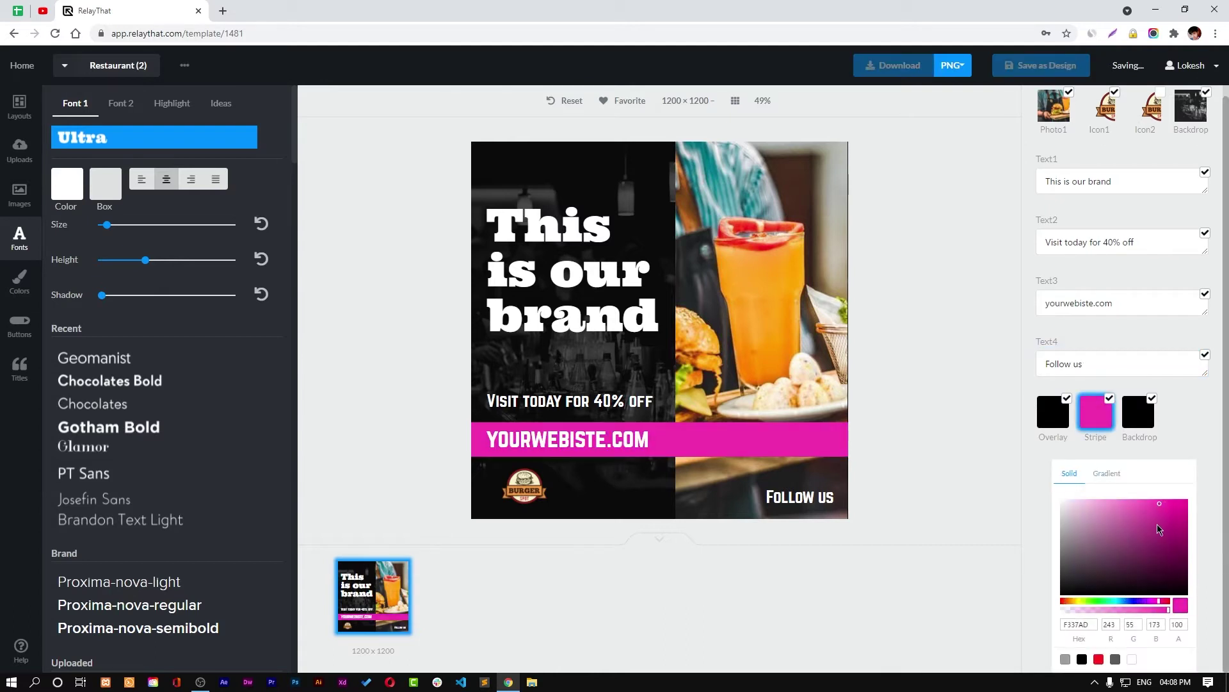
left_click(1090, 582)
left_click(1166, 498)
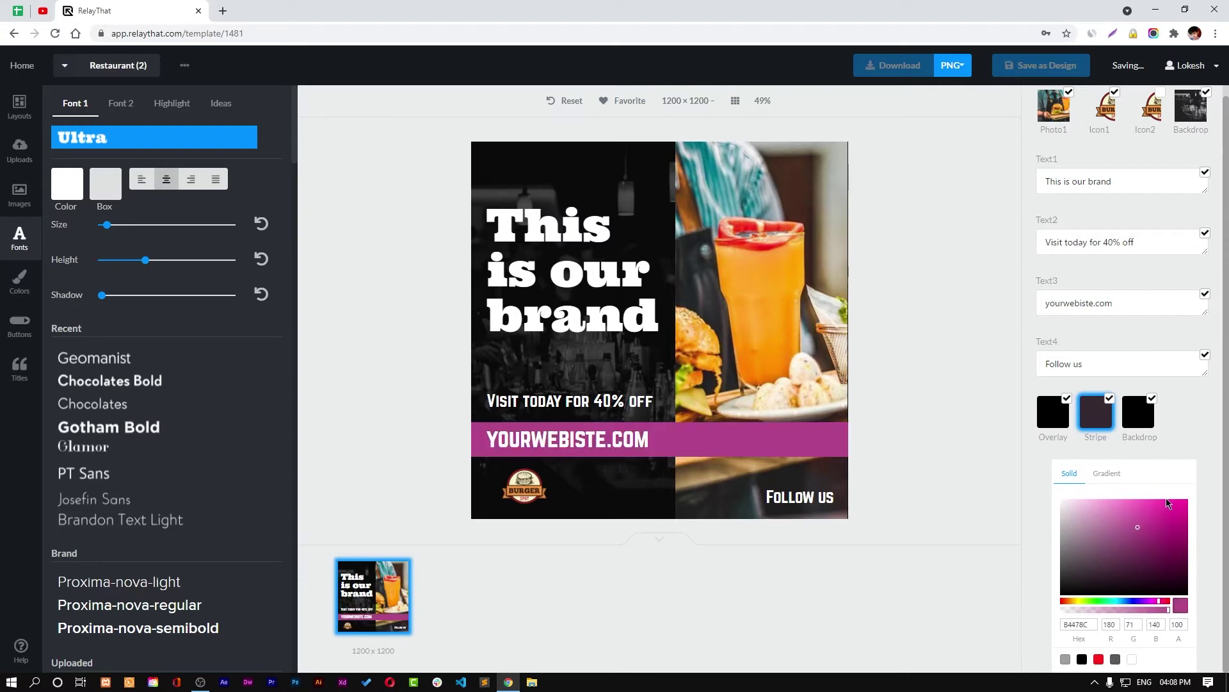
left_click(1139, 416)
left_click(1111, 536)
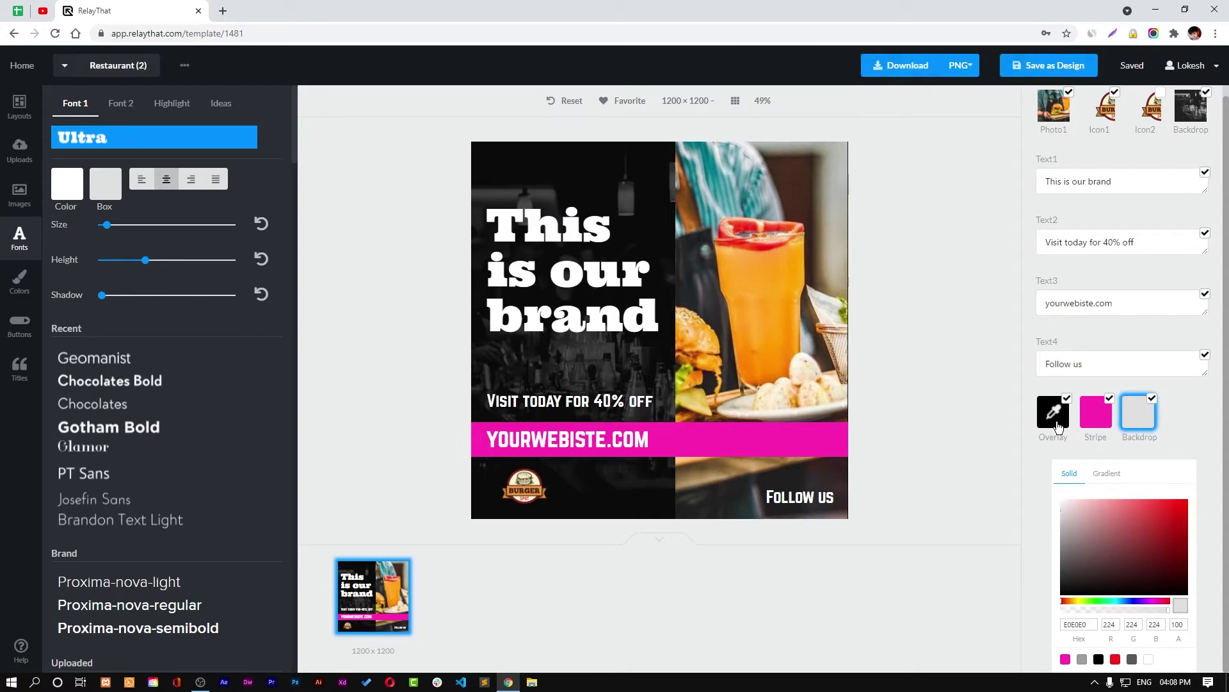
Set the overlay colour to light blue 39AFF6.
left_click(1053, 413)
left_click(1109, 527)
left_click(1111, 562)
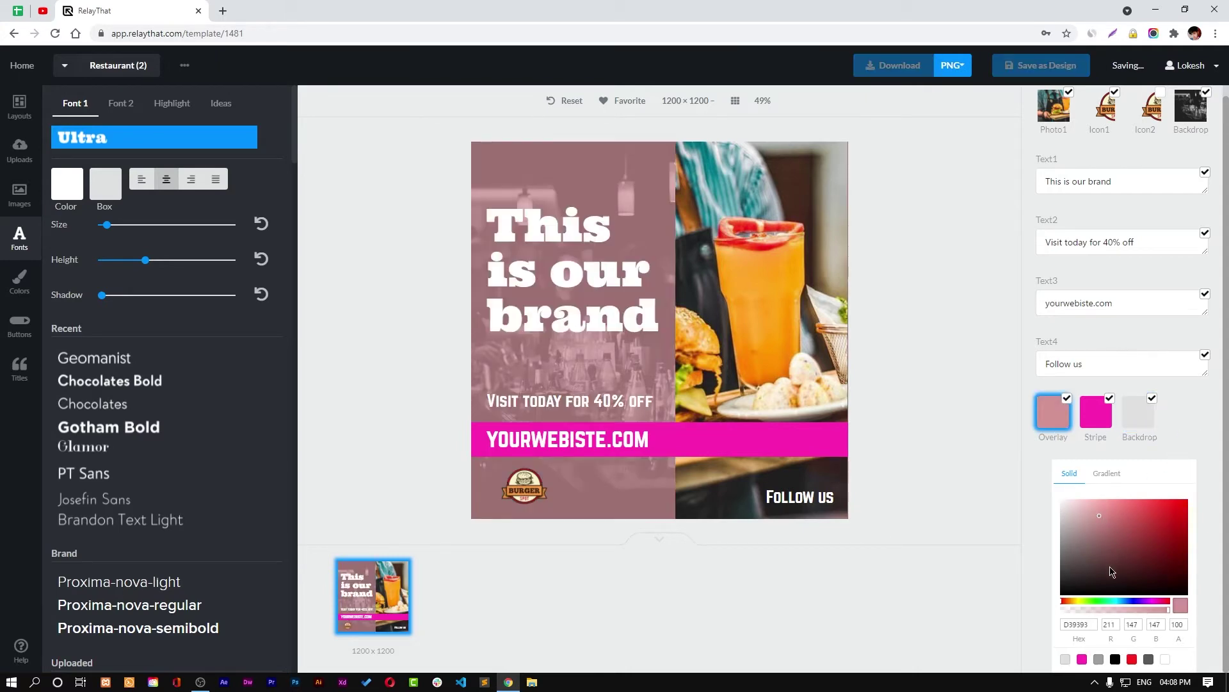
left_click(1099, 589)
left_click(1124, 600)
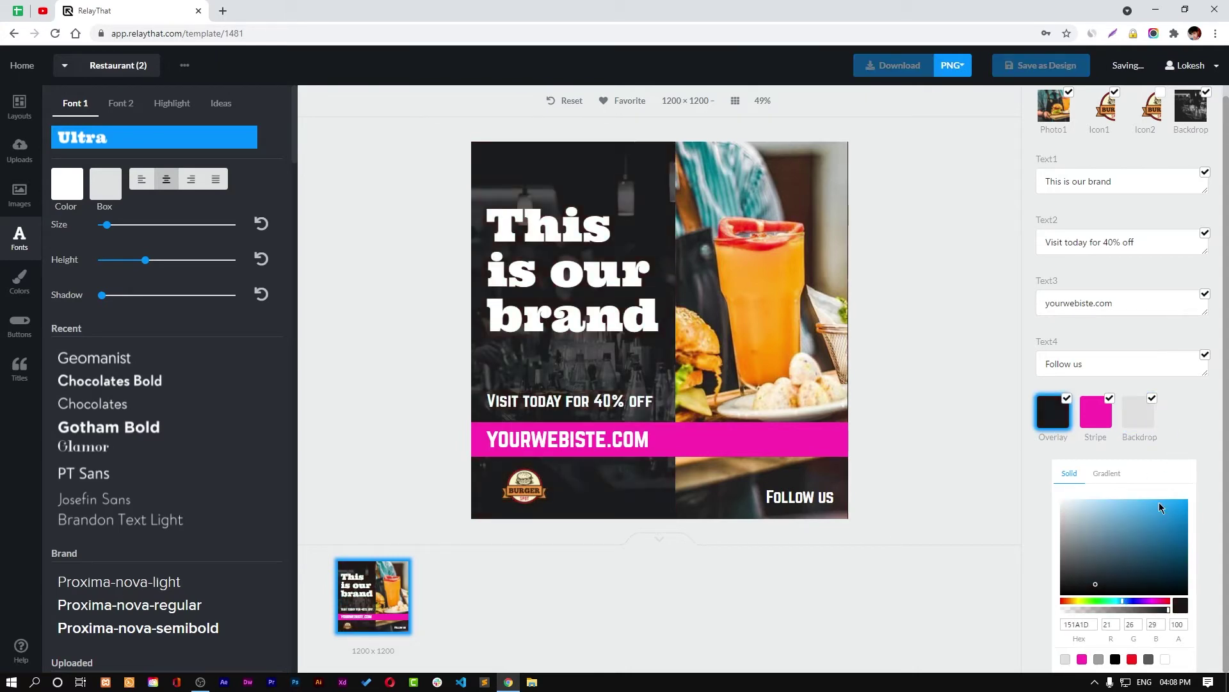
left_click(1159, 502)
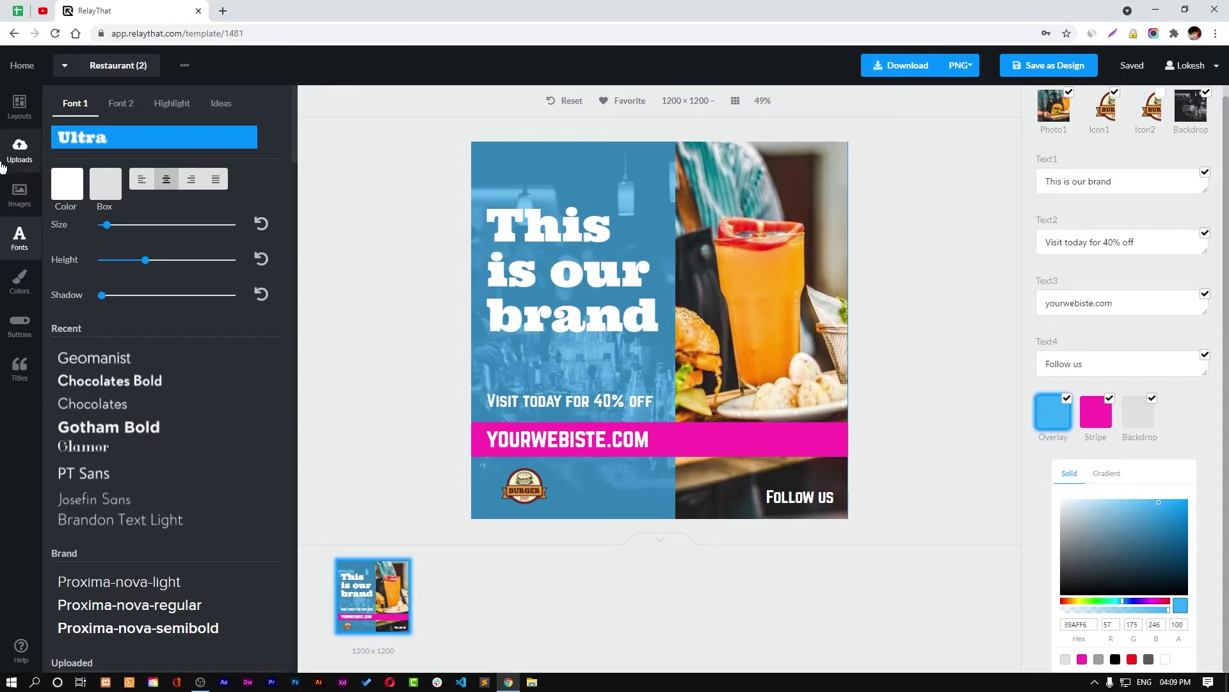
left_click(14, 110)
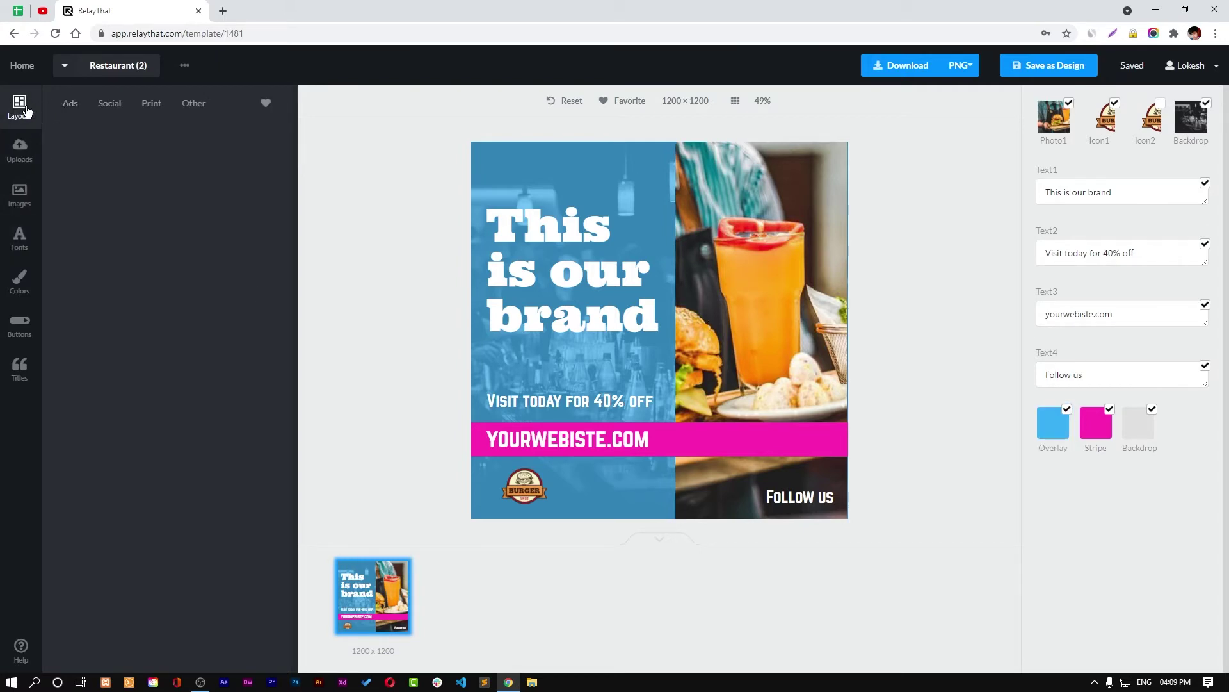
Apply a blue layout from the Ads > Leaderboard templates.
left_click(67, 106)
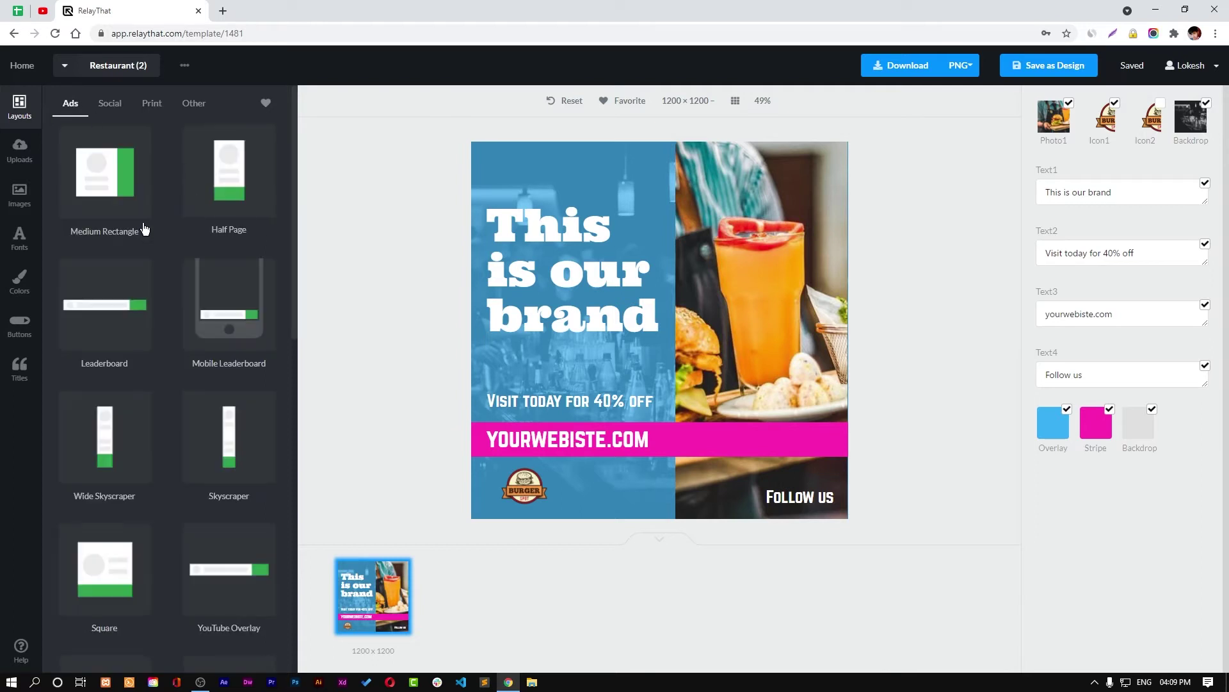
scroll(106, 249, "down", 3)
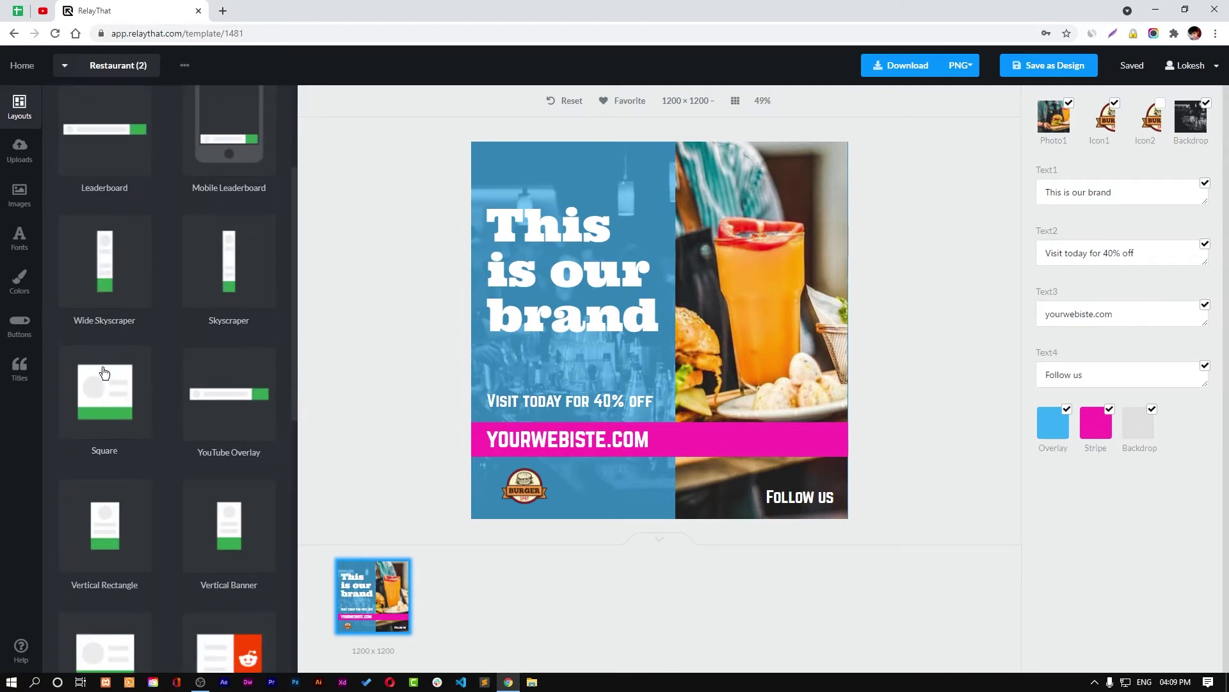
scroll(103, 359, "up", 3)
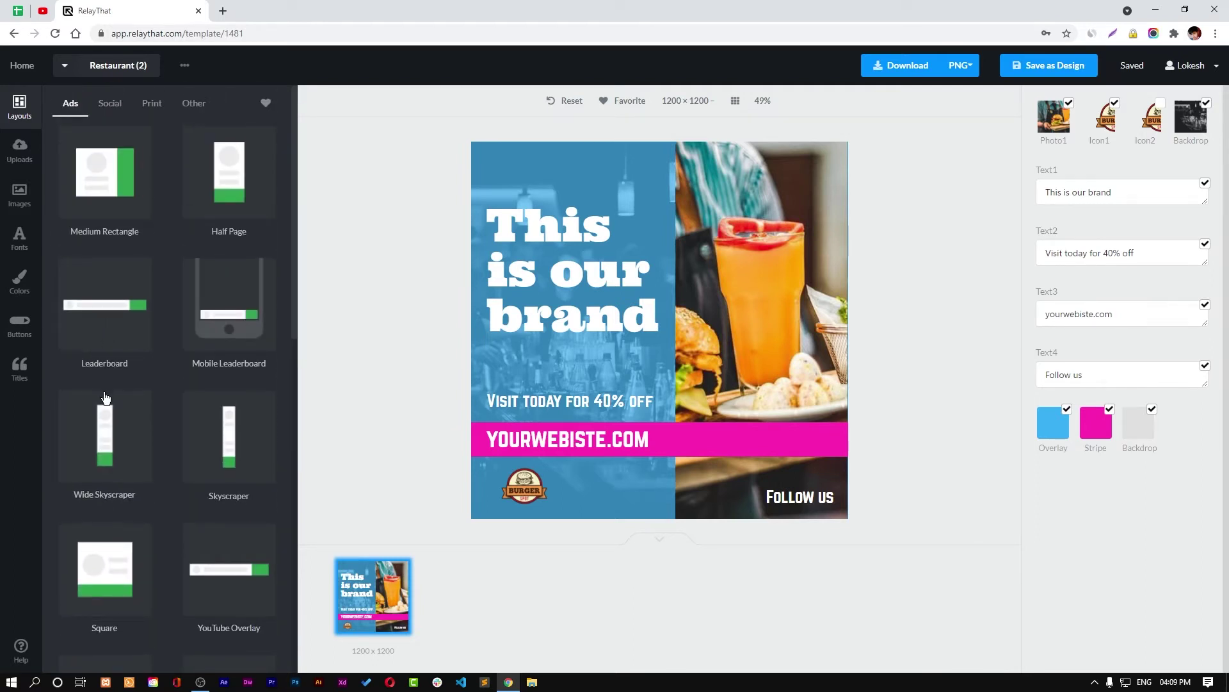
left_click(103, 299)
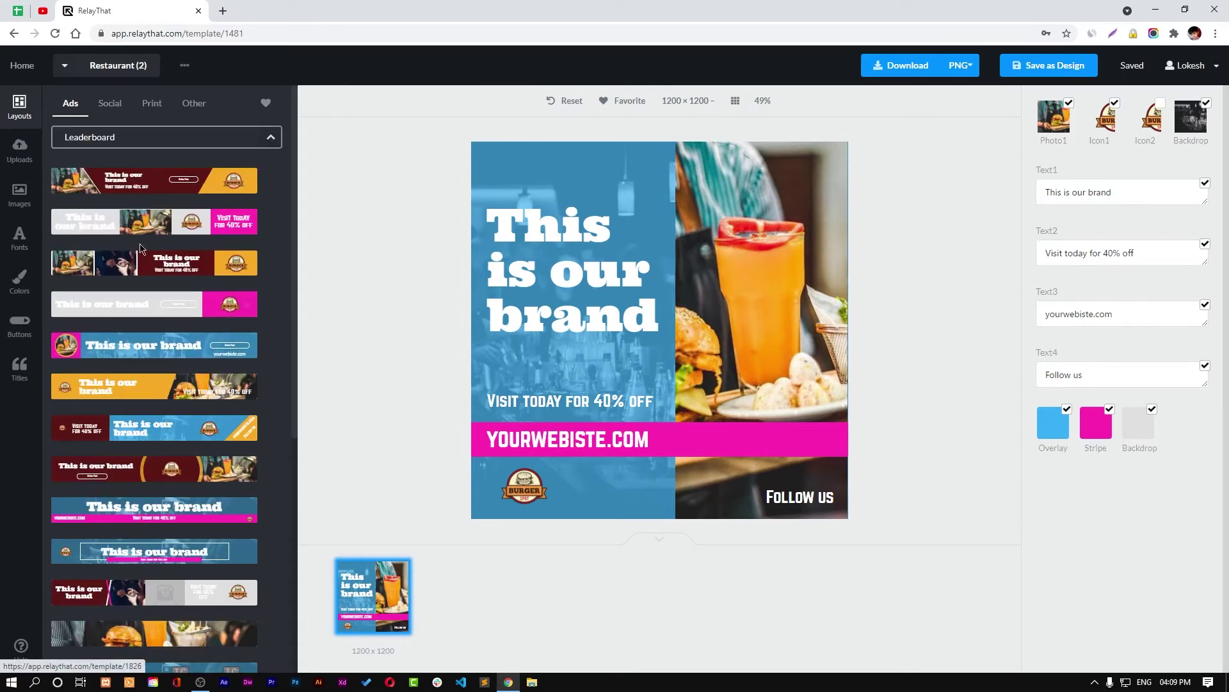
left_click(122, 357)
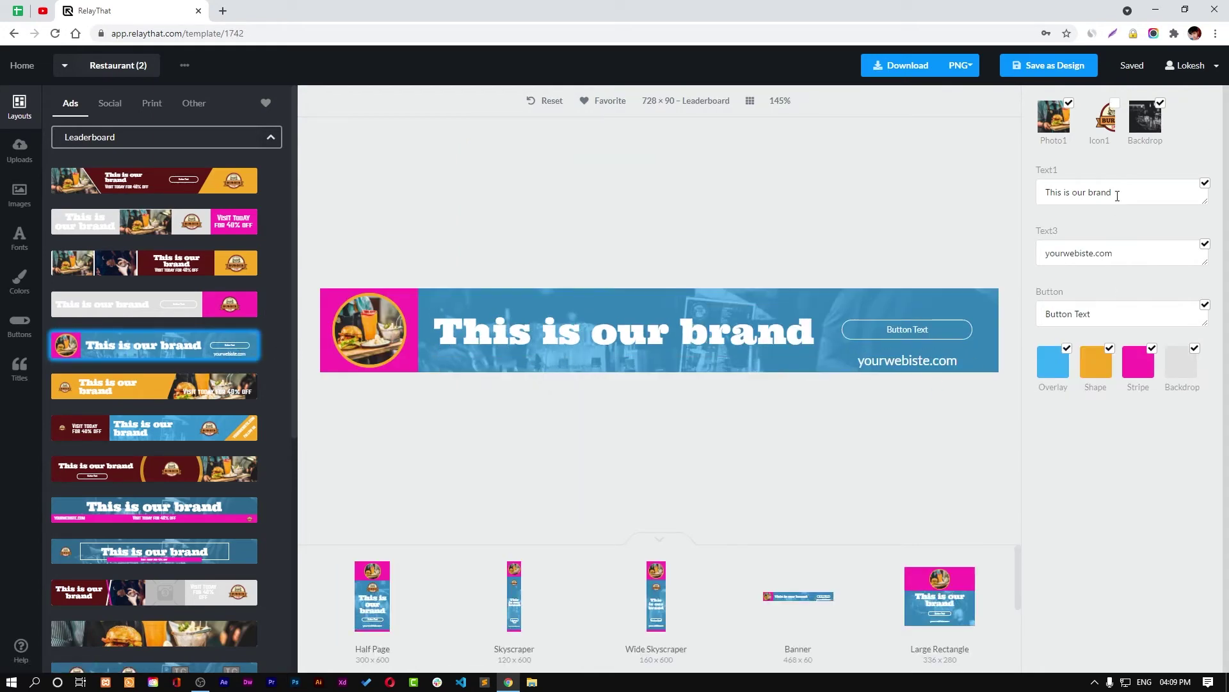
Switch to the 336 × 280 Large Rectangle size and apply the yellow diagonal-photo template.
left_click(664, 543)
left_click(664, 654)
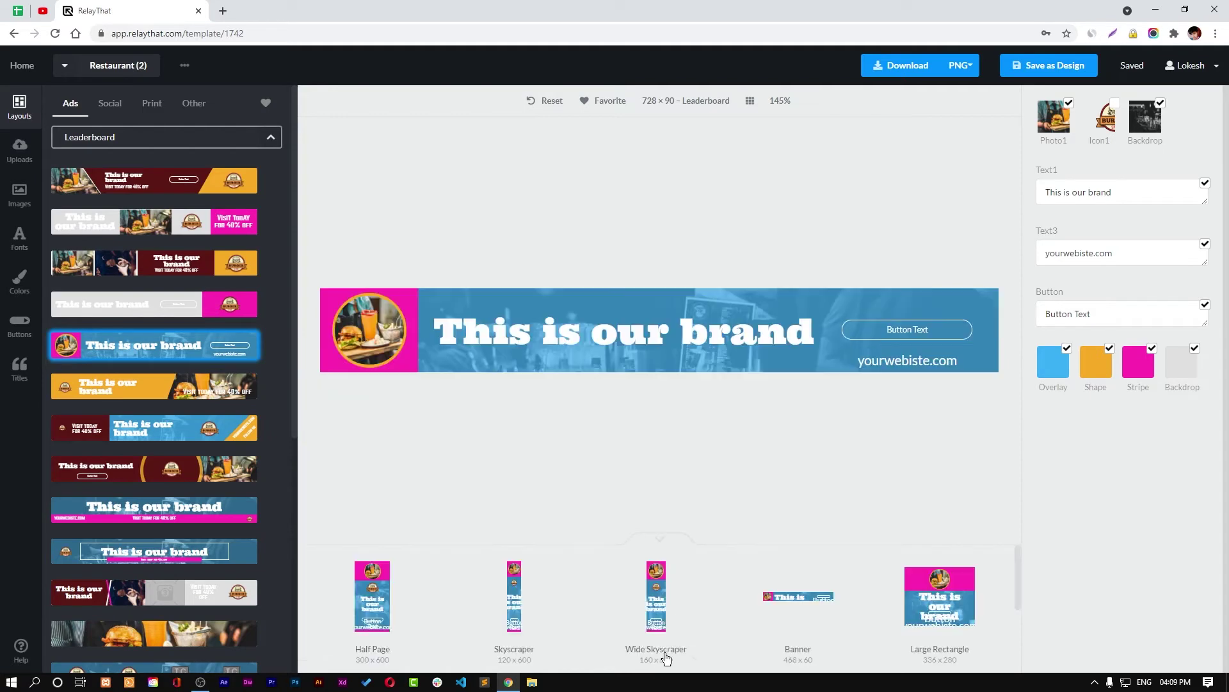
scroll(999, 596, "down", 2)
scroll(935, 626, "up", 2)
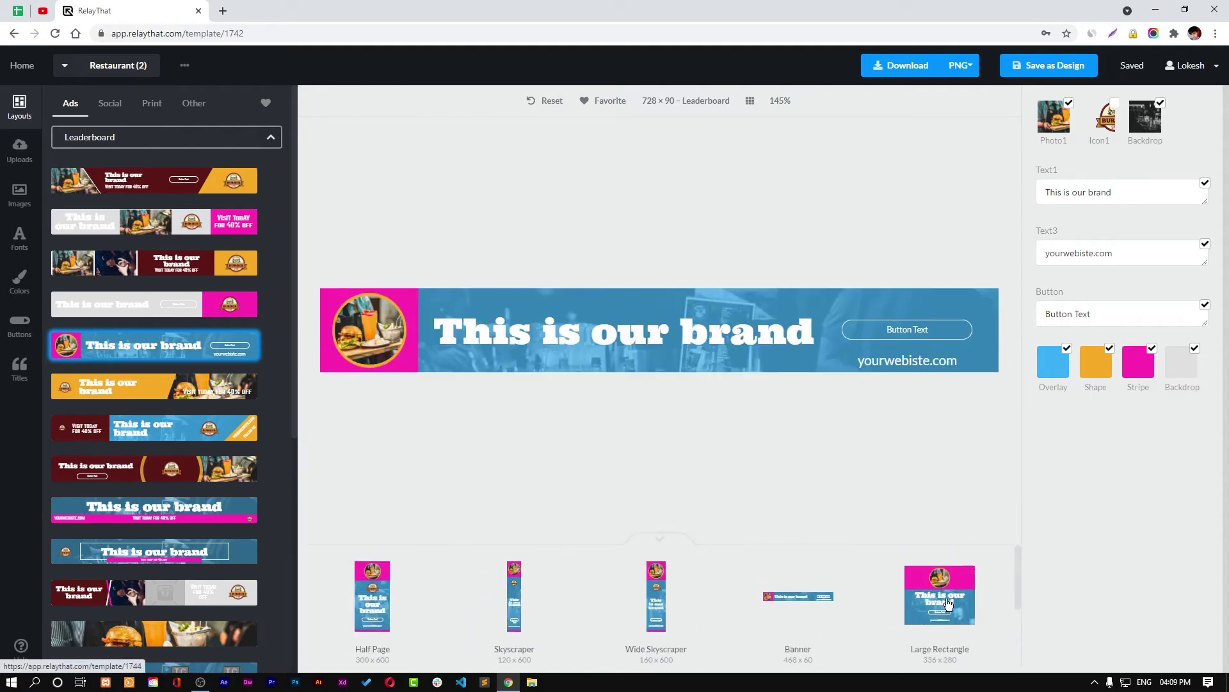
left_click(951, 603)
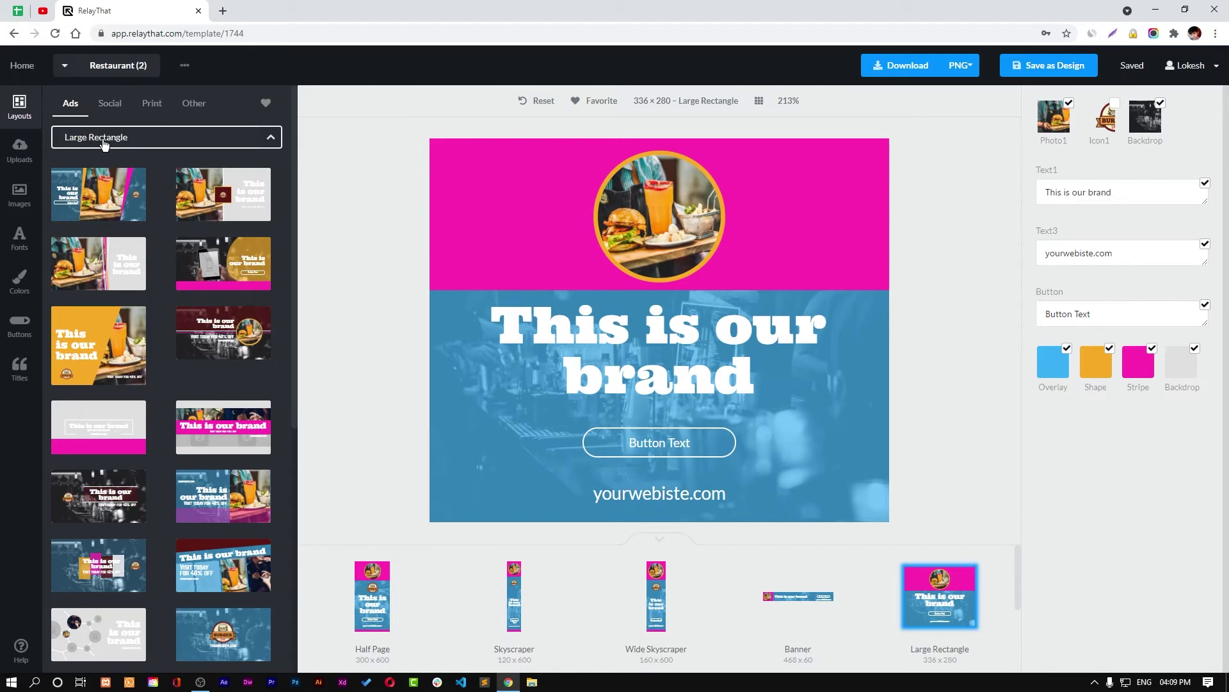
left_click(108, 350)
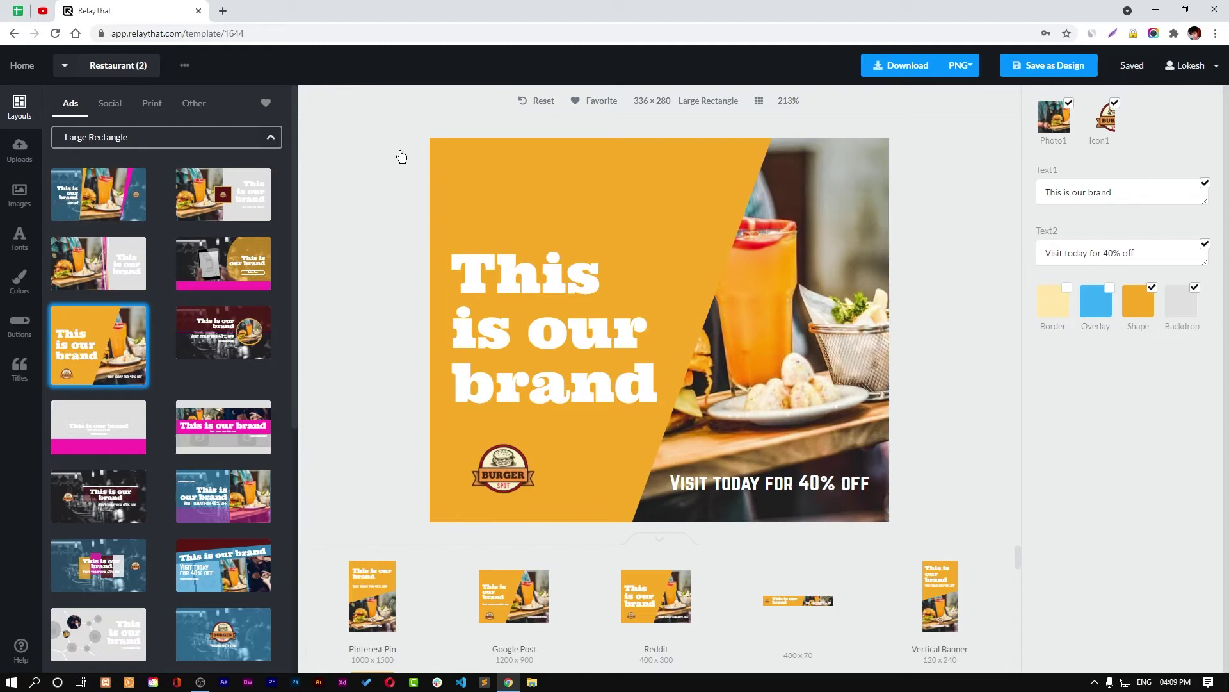
Search stock photos for 'restaurant' and drag the first result into the ad in place of the food photo.
left_click(18, 210)
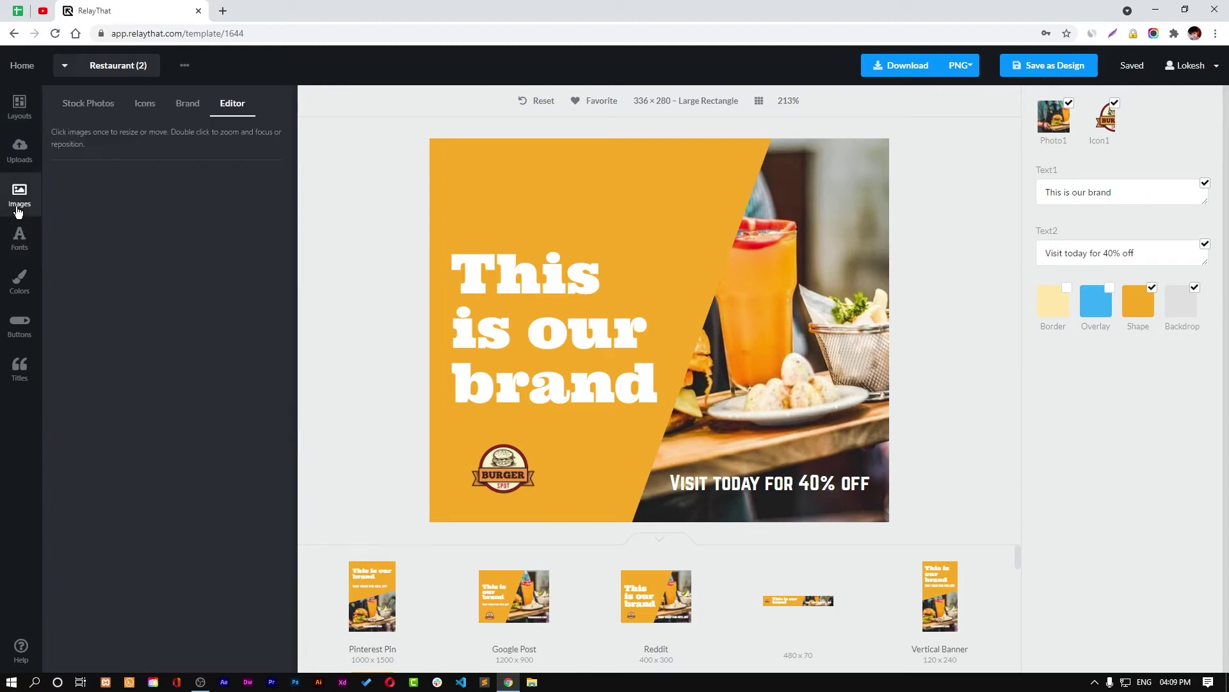
left_click(103, 104)
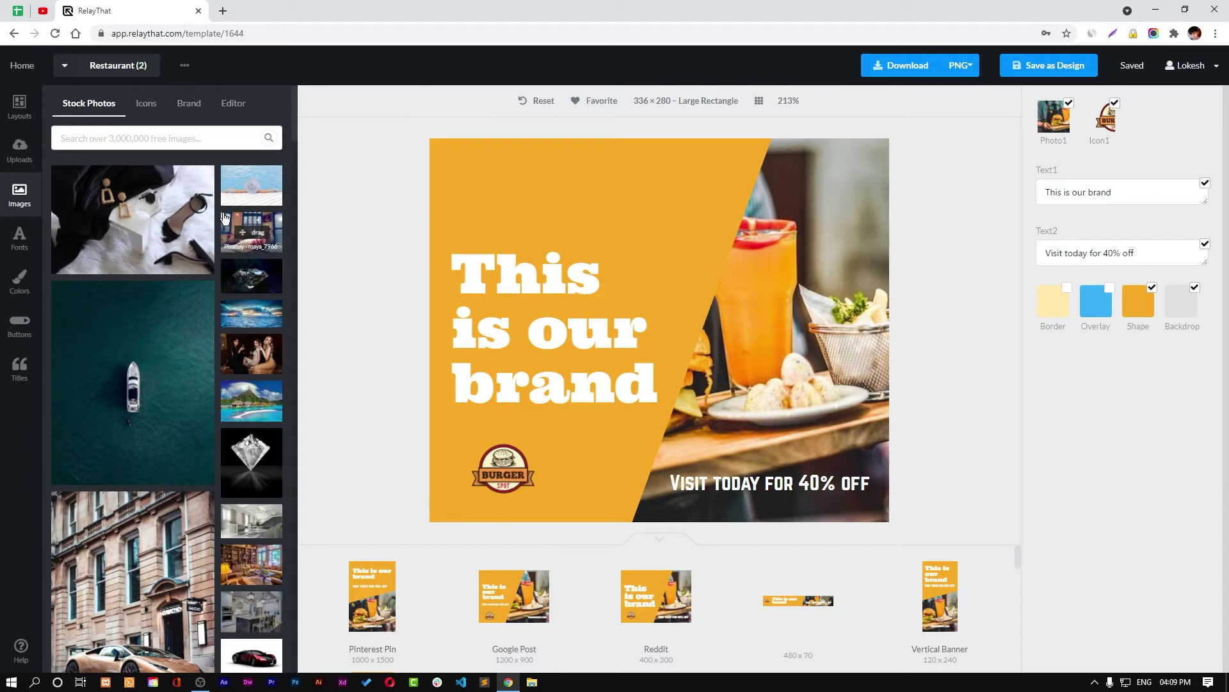
left_click(167, 136)
type("restaurant")
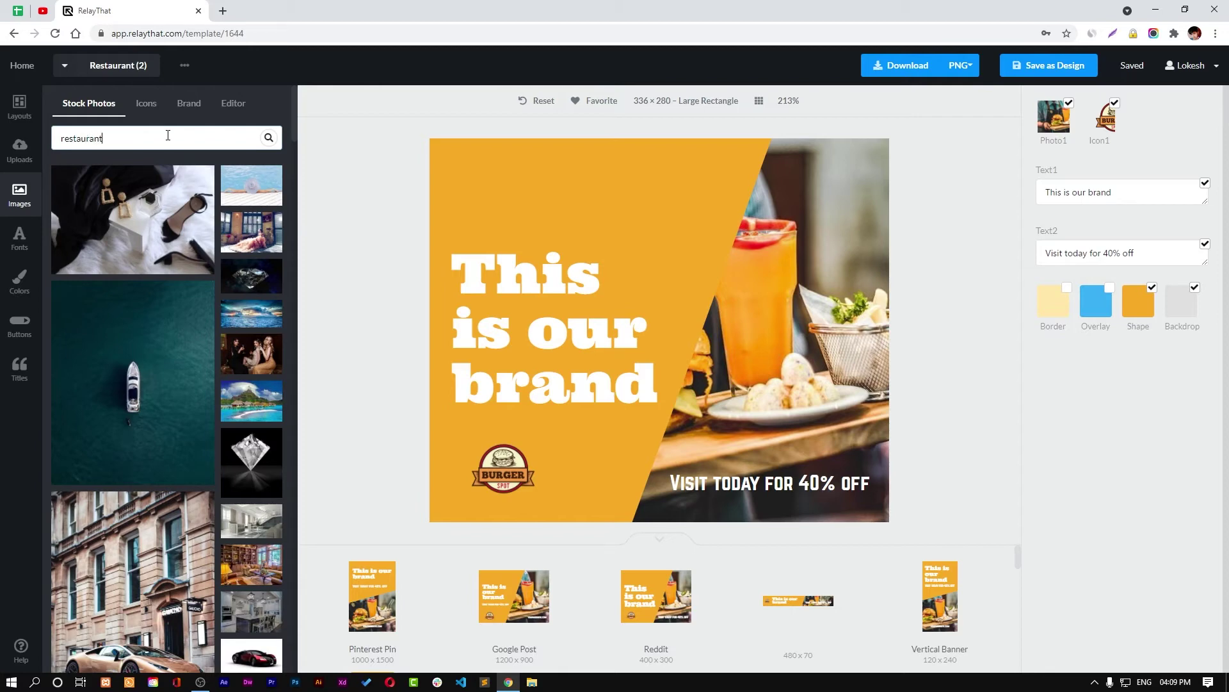
key("Return")
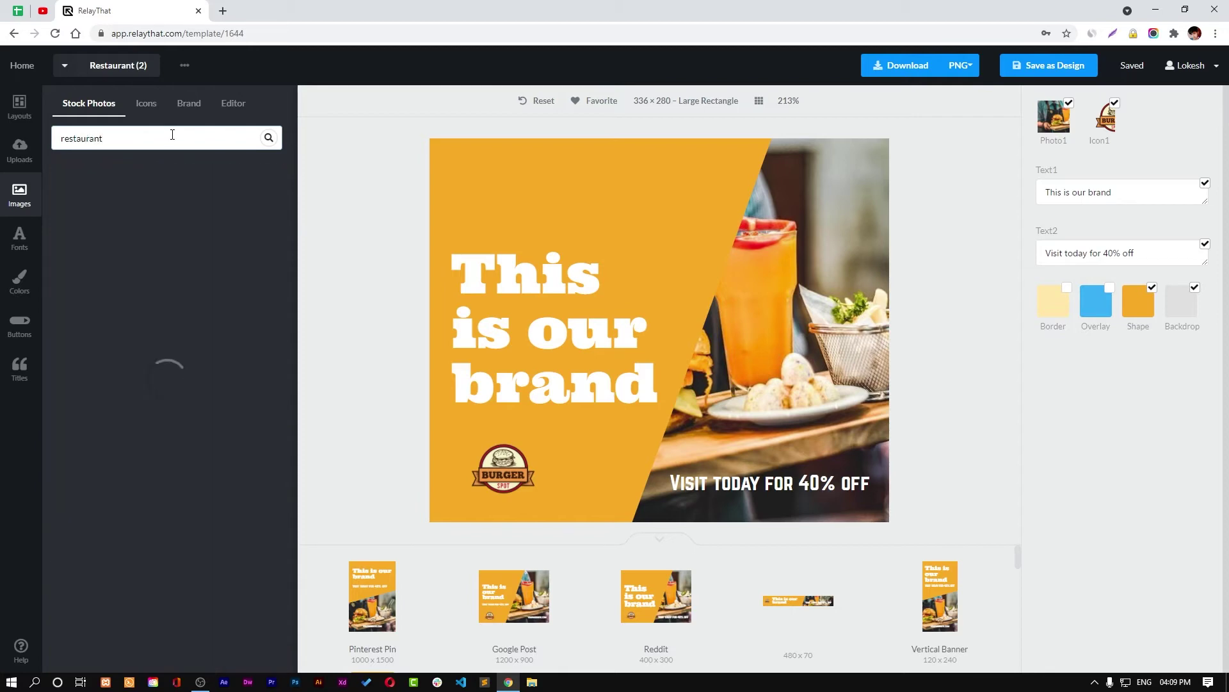
left_click_drag(147, 237, 735, 372)
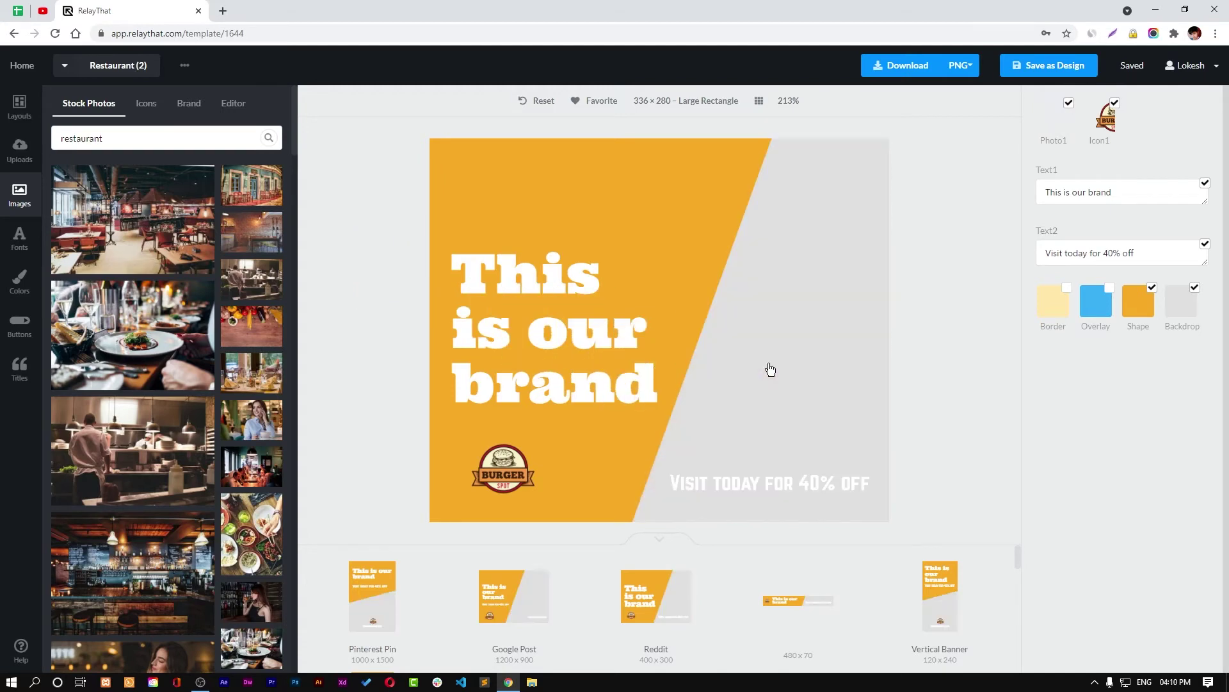
left_click(26, 114)
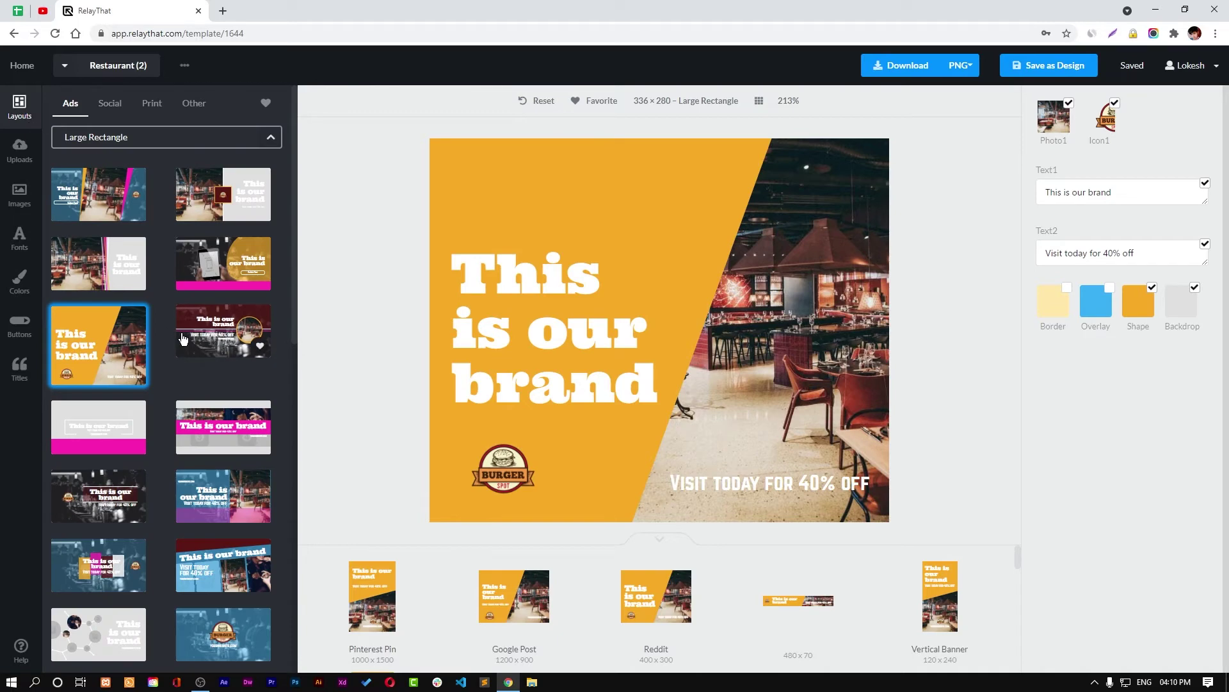
Try the Vertical Banner size, then apply the blue framed 300 × 250 Medium Rectangle template.
left_click(942, 607)
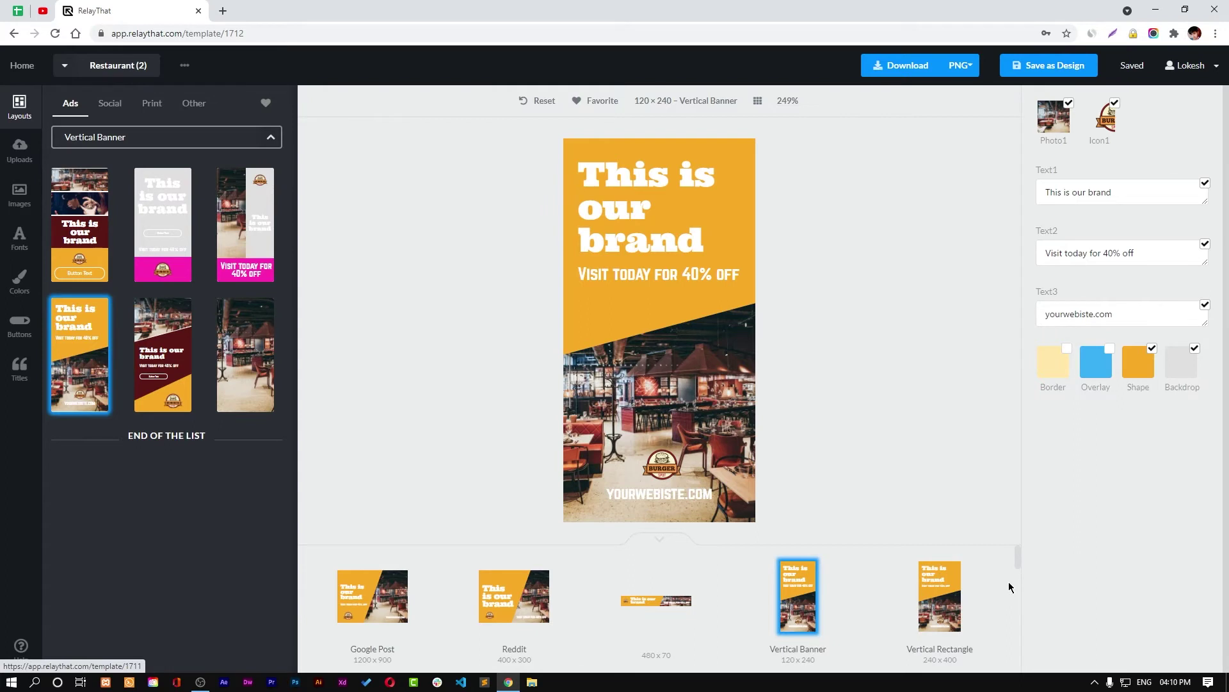
mouse_move(1016, 563)
left_mouse_down()
mouse_move(1017, 610)
mouse_move(1018, 567)
left_mouse_up()
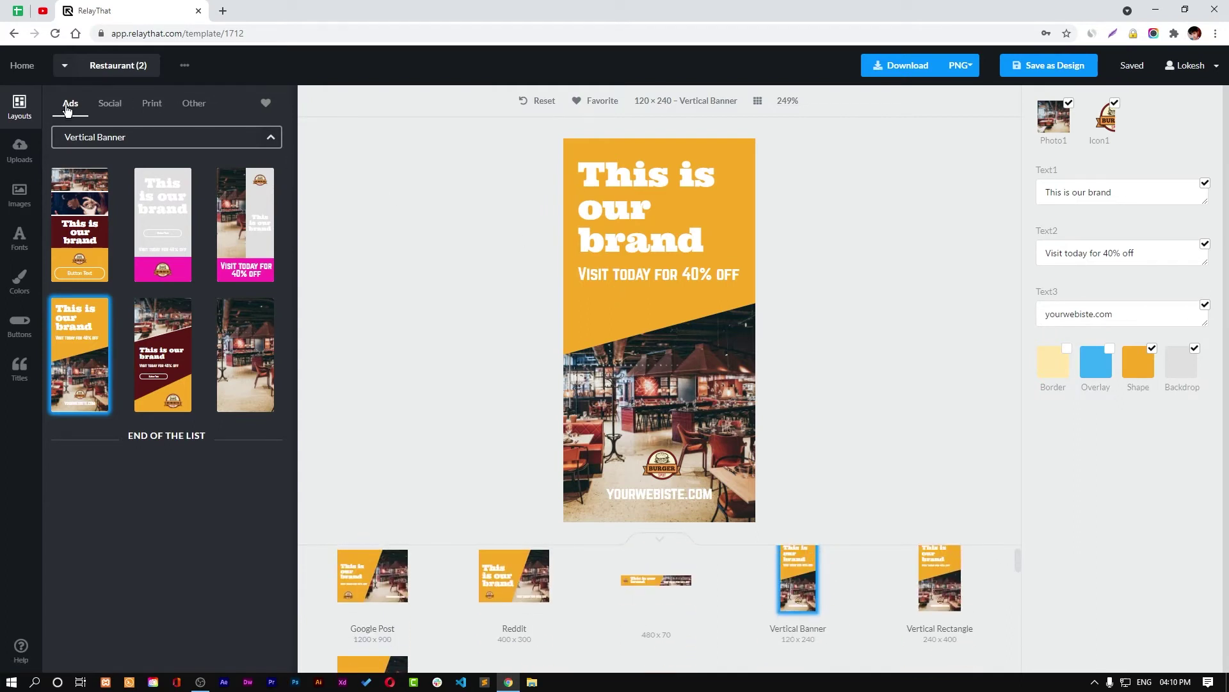
left_click(135, 142)
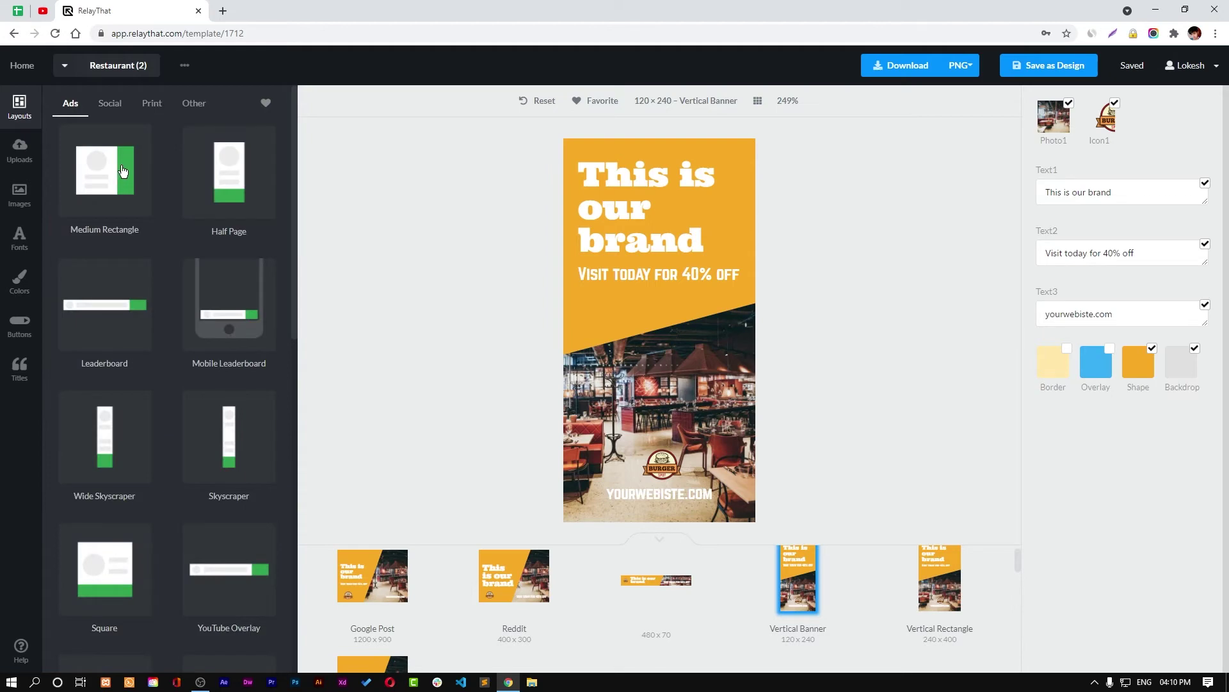
left_click(102, 193)
scroll(224, 400, "down", 5)
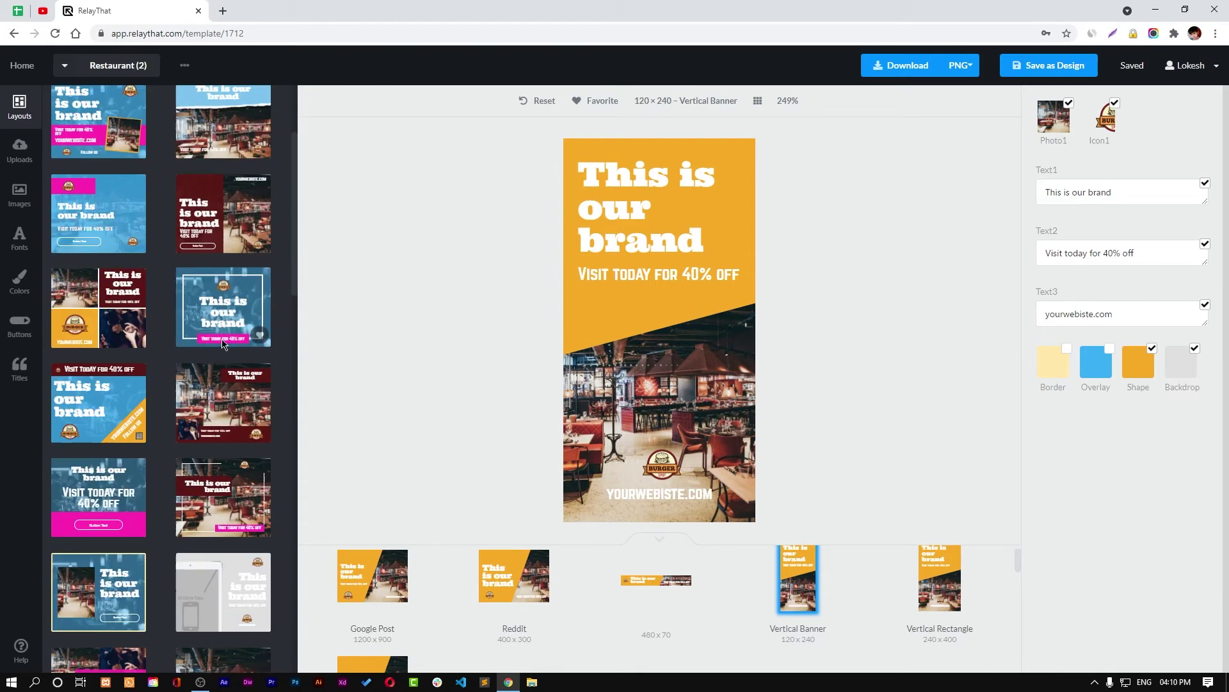
scroll(227, 378, "up", 2)
scroll(231, 340, "down", 2)
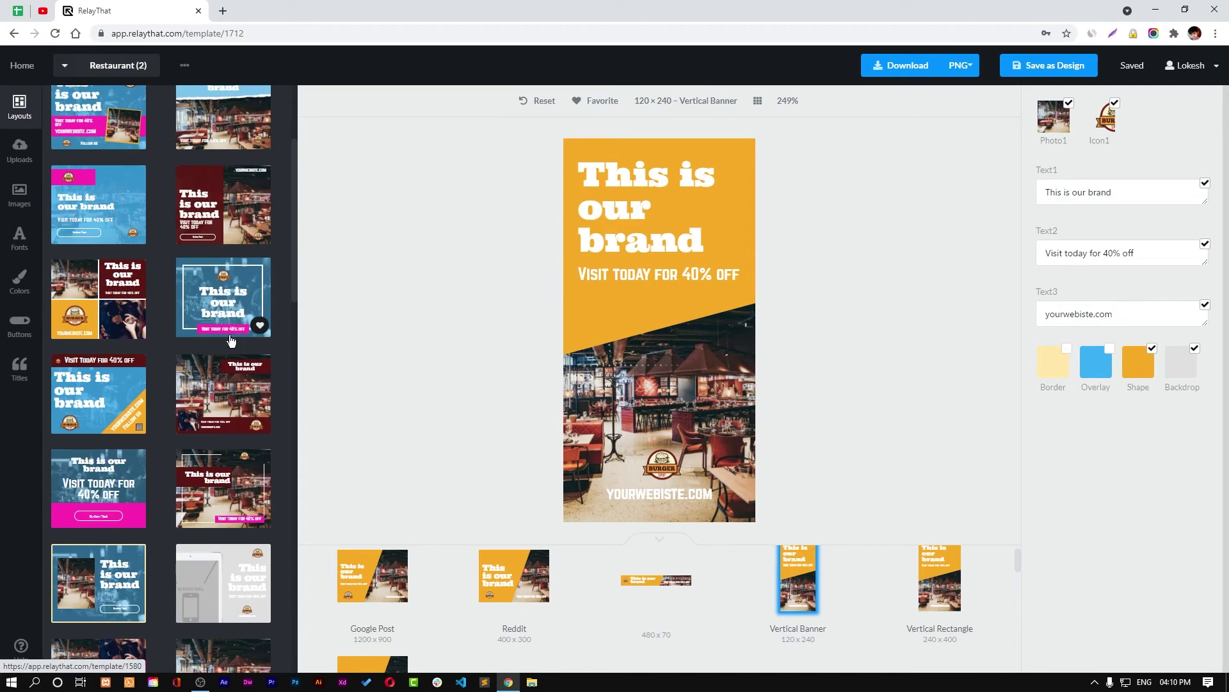
left_click(227, 296)
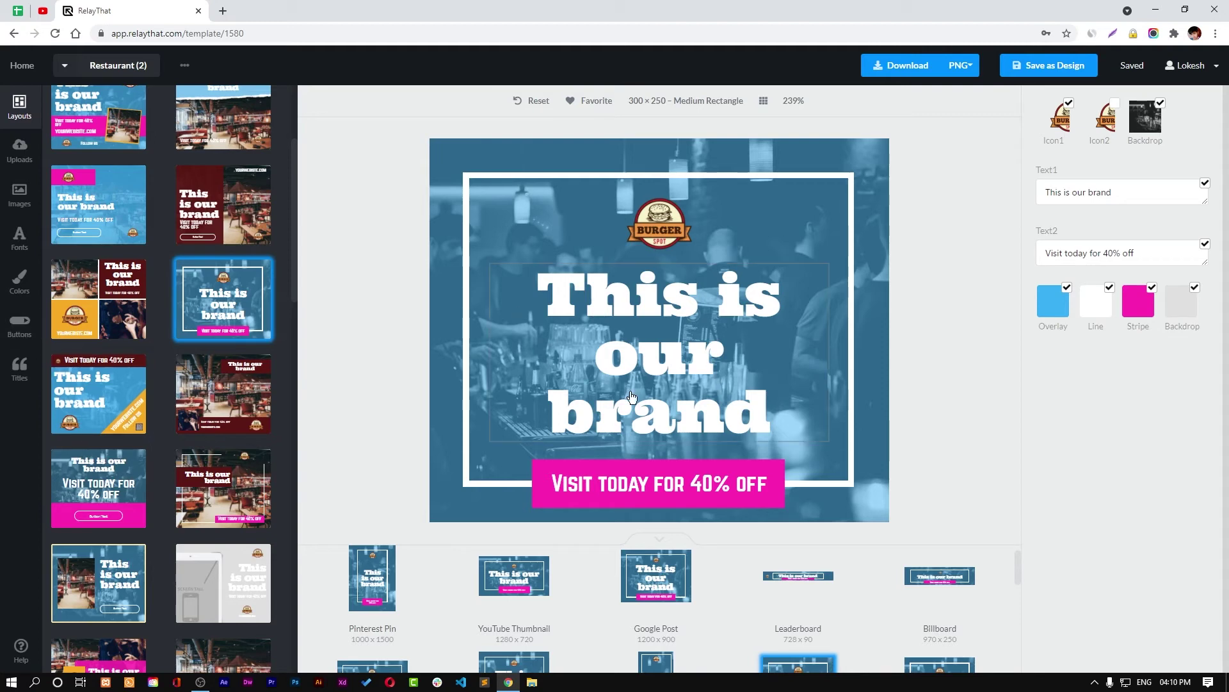
Look over the button style and font settings and select the 'VISIT TODAY FOR 40% OFF' line.
left_click(3, 325)
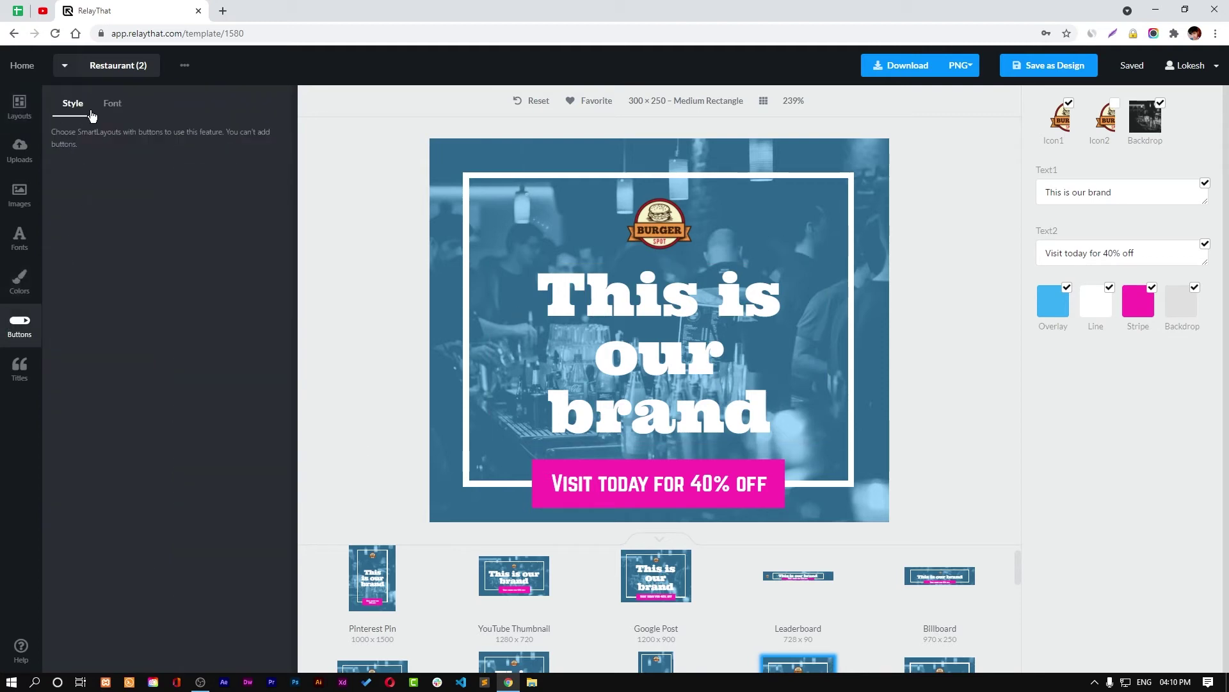
left_click(112, 104)
left_click(77, 106)
left_click(727, 481)
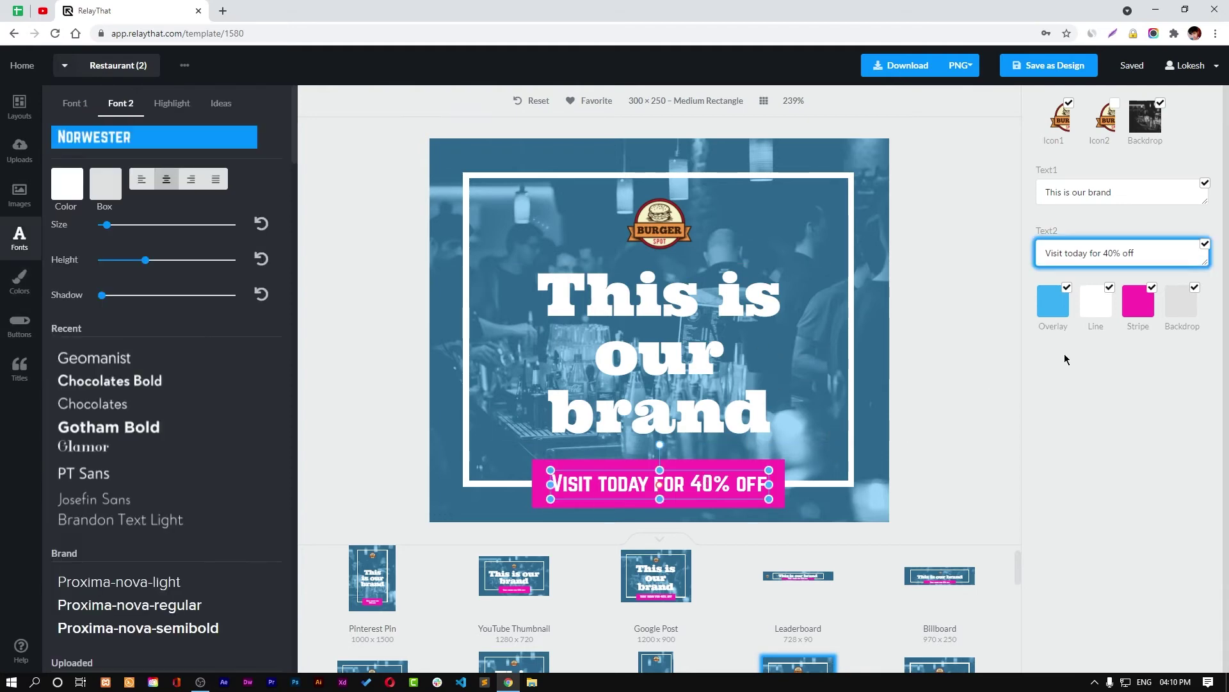
left_click(19, 194)
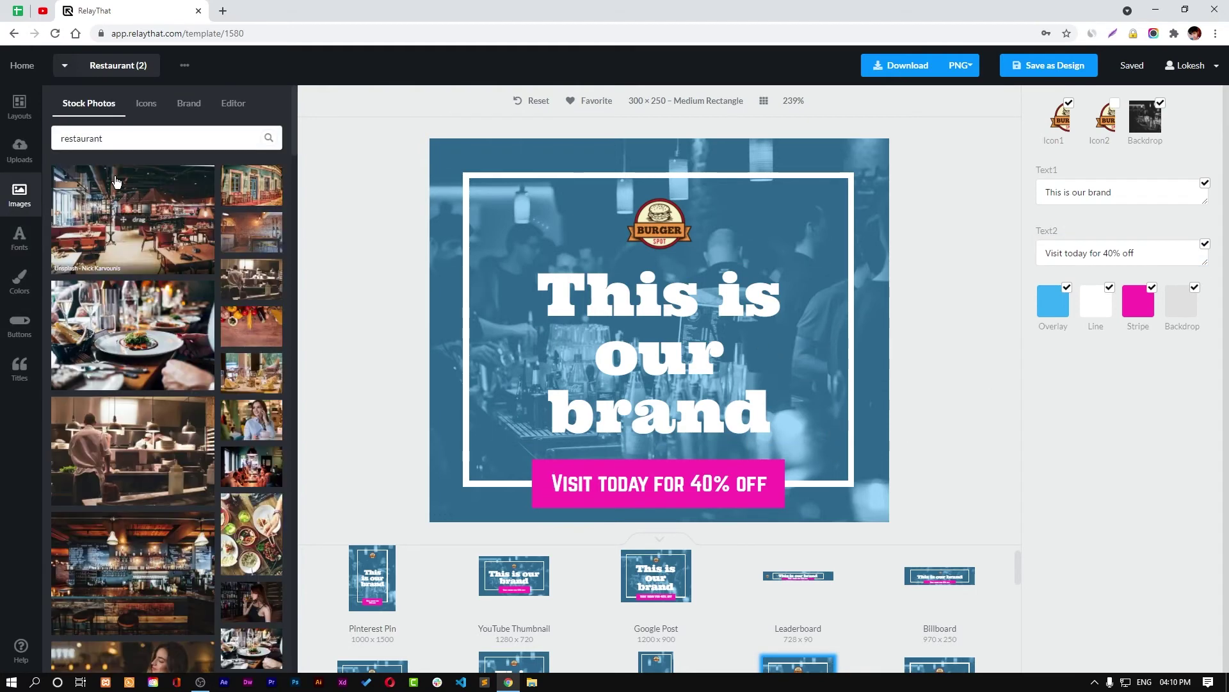
Try the pink layout, then apply the template with the orange wavy footer.
left_click(19, 108)
scroll(252, 446, "down", 5)
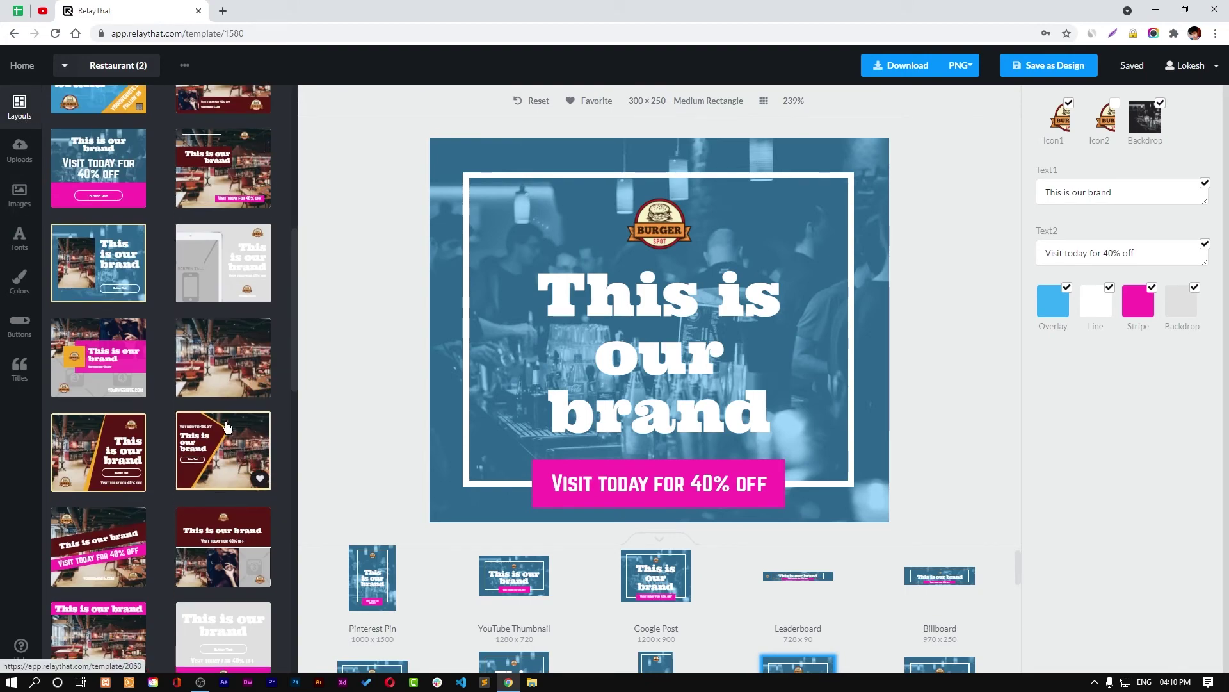
left_click(103, 358)
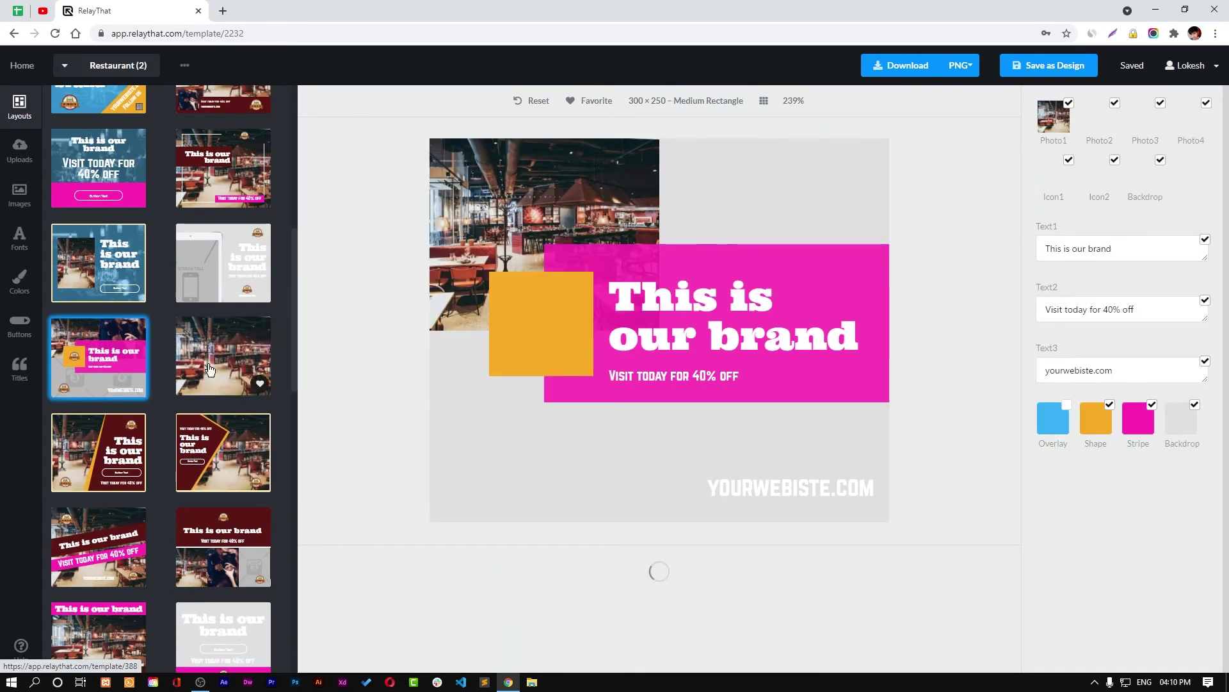
scroll(205, 370, "down", 10)
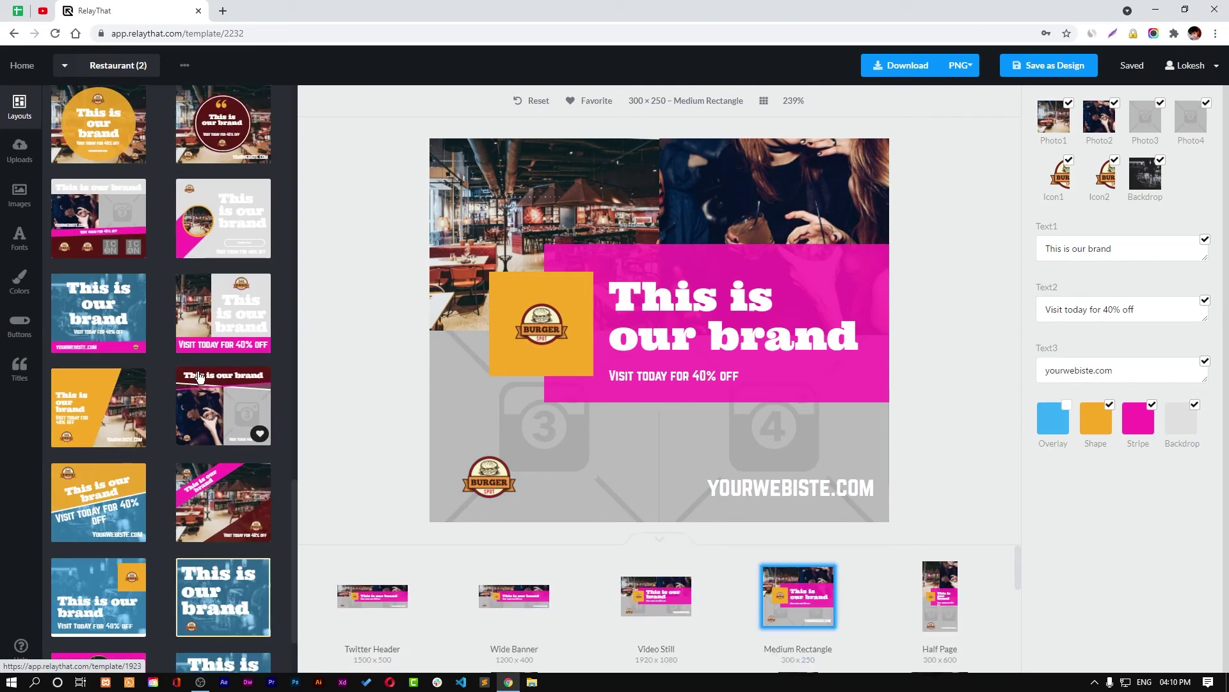
scroll(198, 376, "down", 2)
scroll(203, 370, "up", 8)
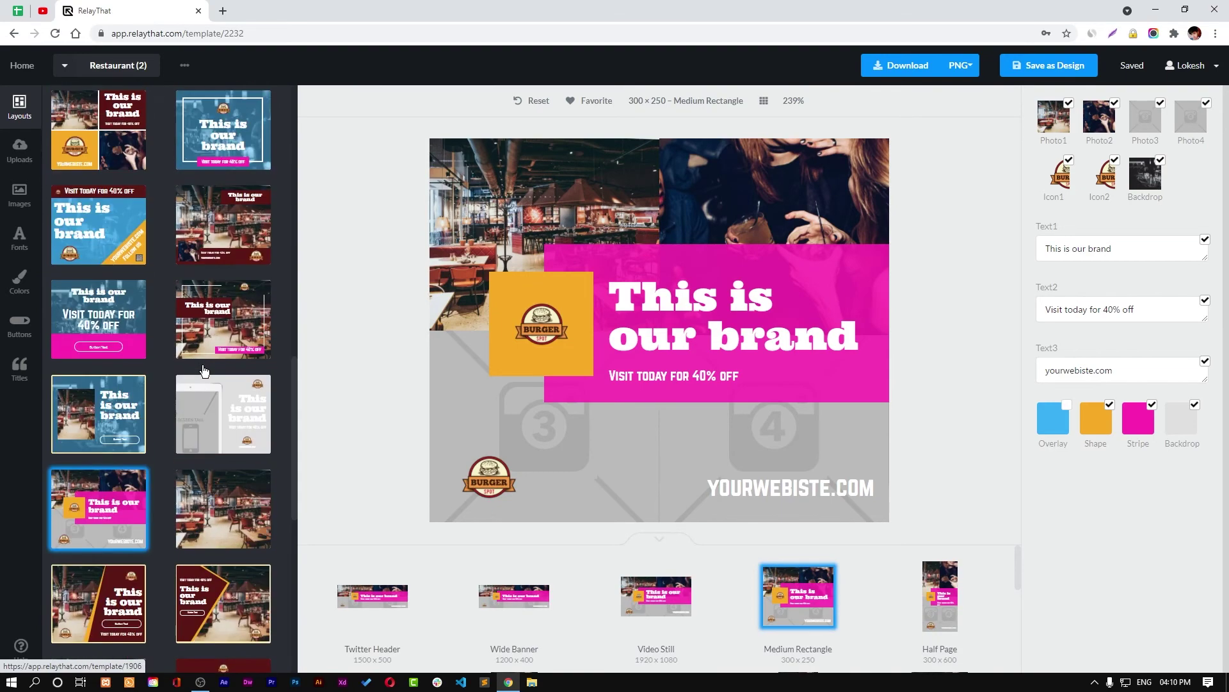
left_click(119, 488)
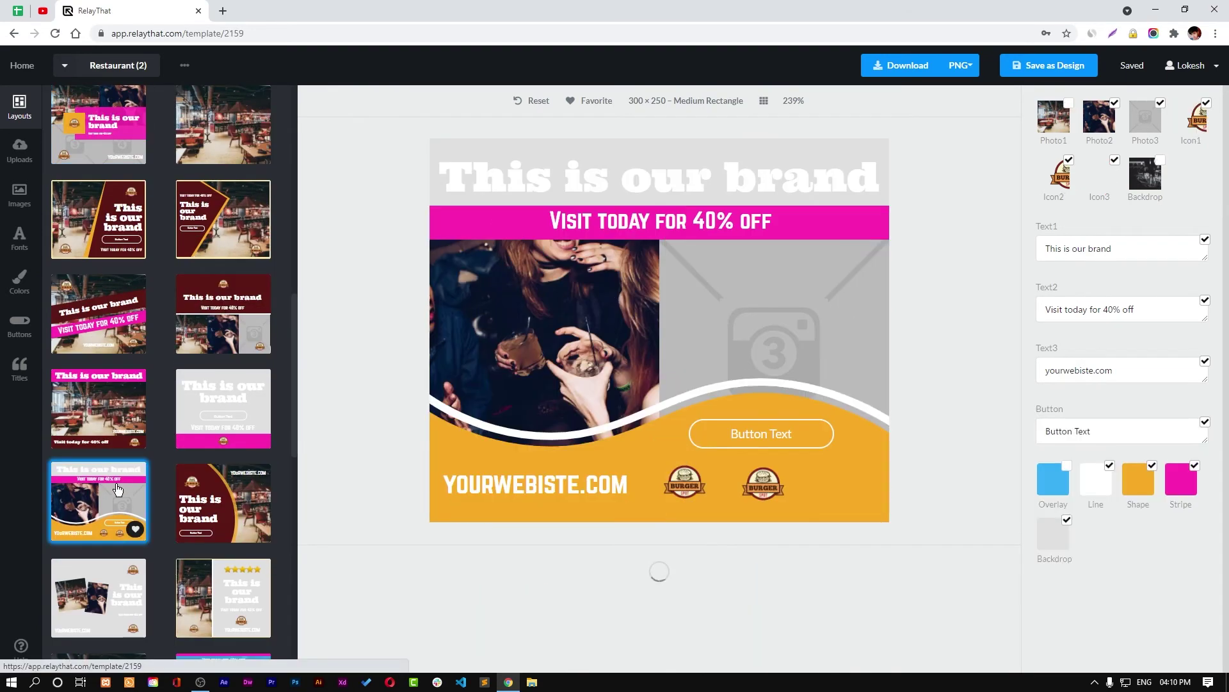
Recolour the orange wavy footer shape to a muted slate blue.
left_click(1126, 479)
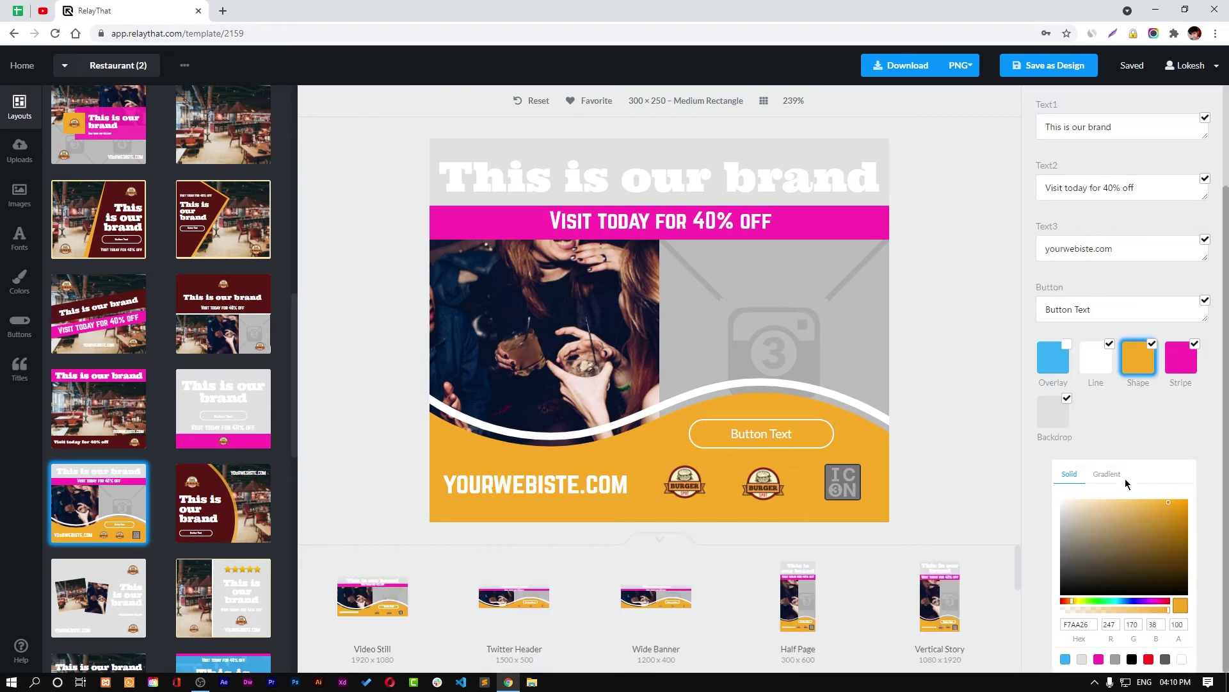
mouse_move(1137, 602)
left_mouse_down()
mouse_move(1123, 600)
mouse_move(1105, 538)
left_mouse_up()
left_click(1152, 544)
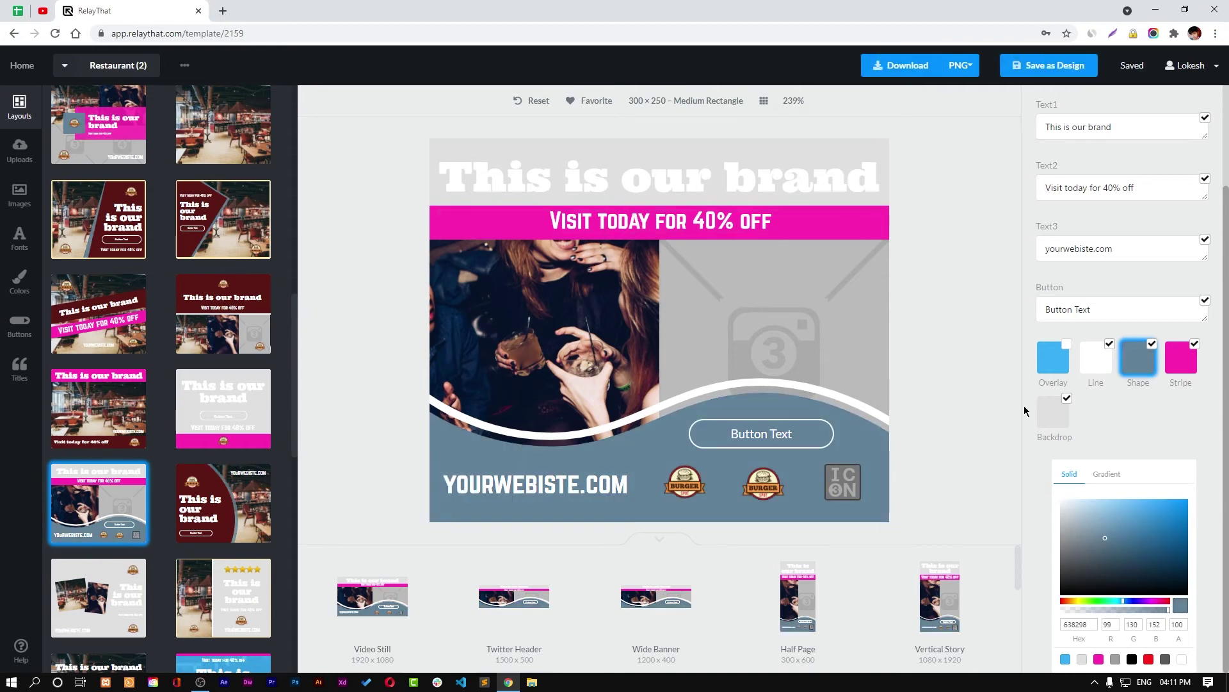
Set the backdrop behind the headline to bright cyan.
left_click(1053, 411)
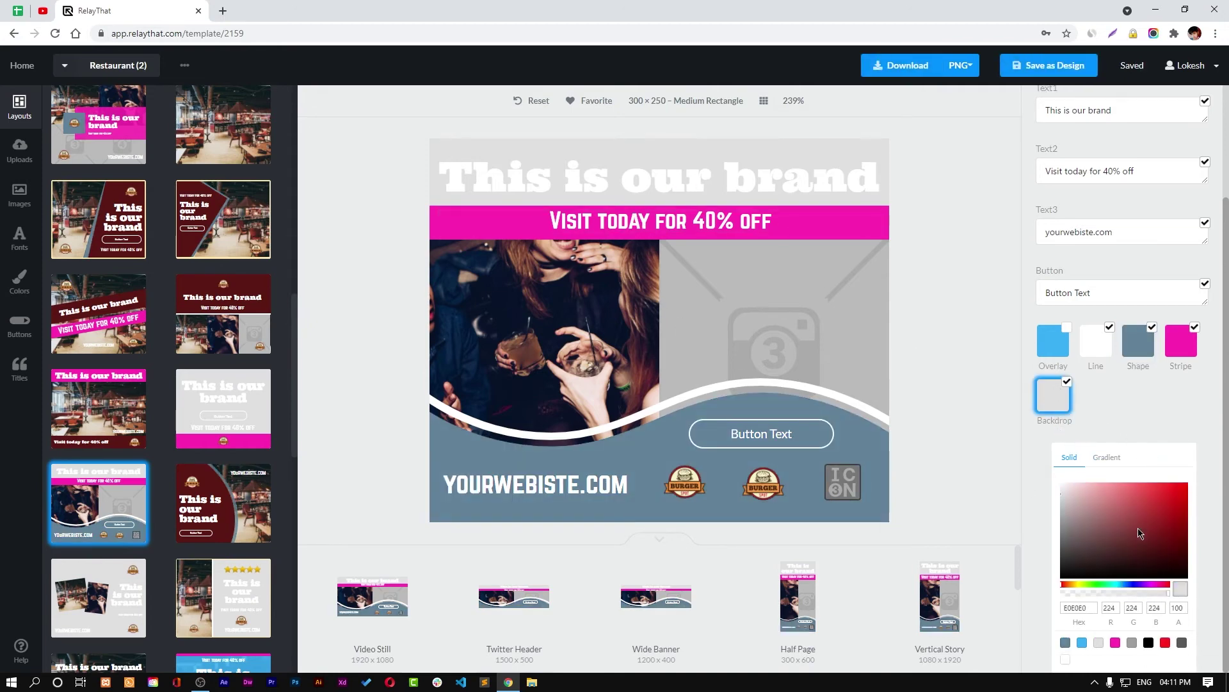
left_click(1136, 584)
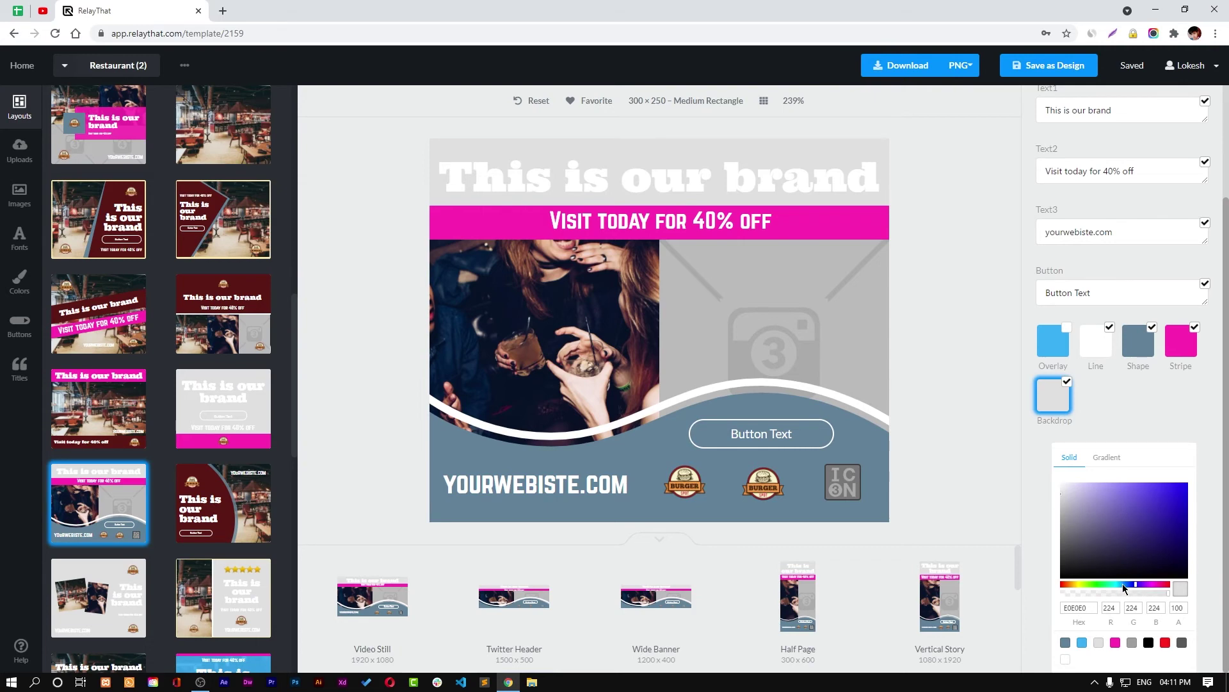
left_click(1119, 584)
left_click(1073, 485)
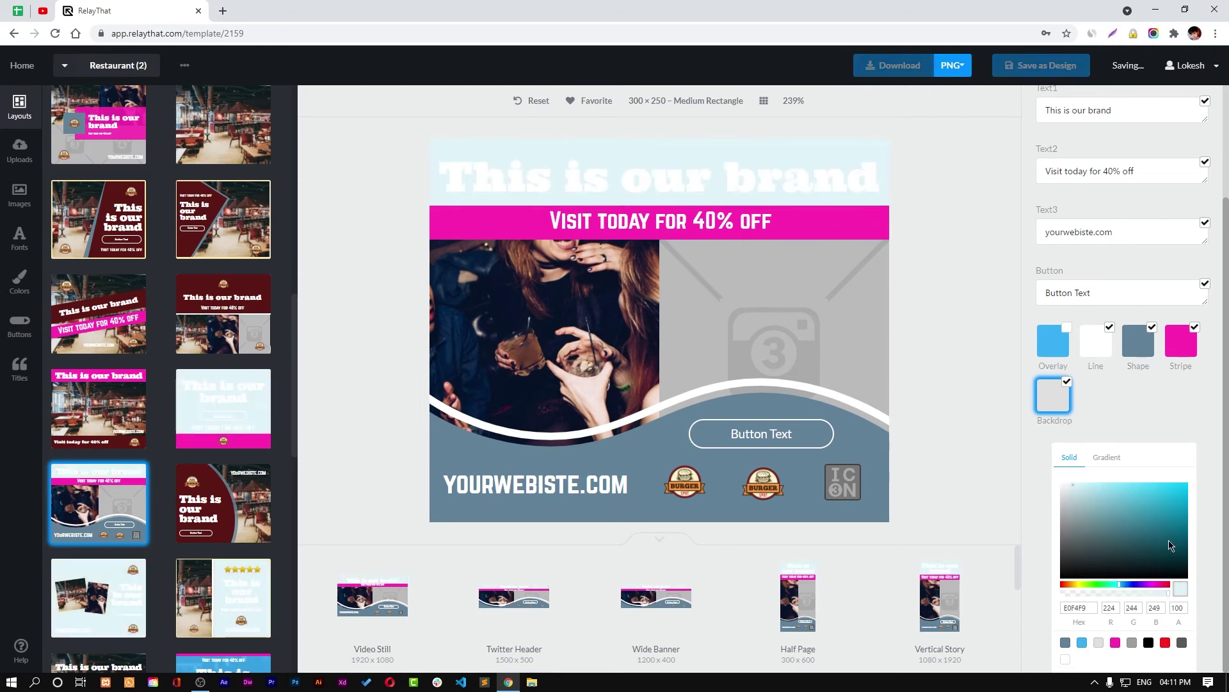
left_click_drag(1195, 499, 1143, 499)
left_click(944, 292)
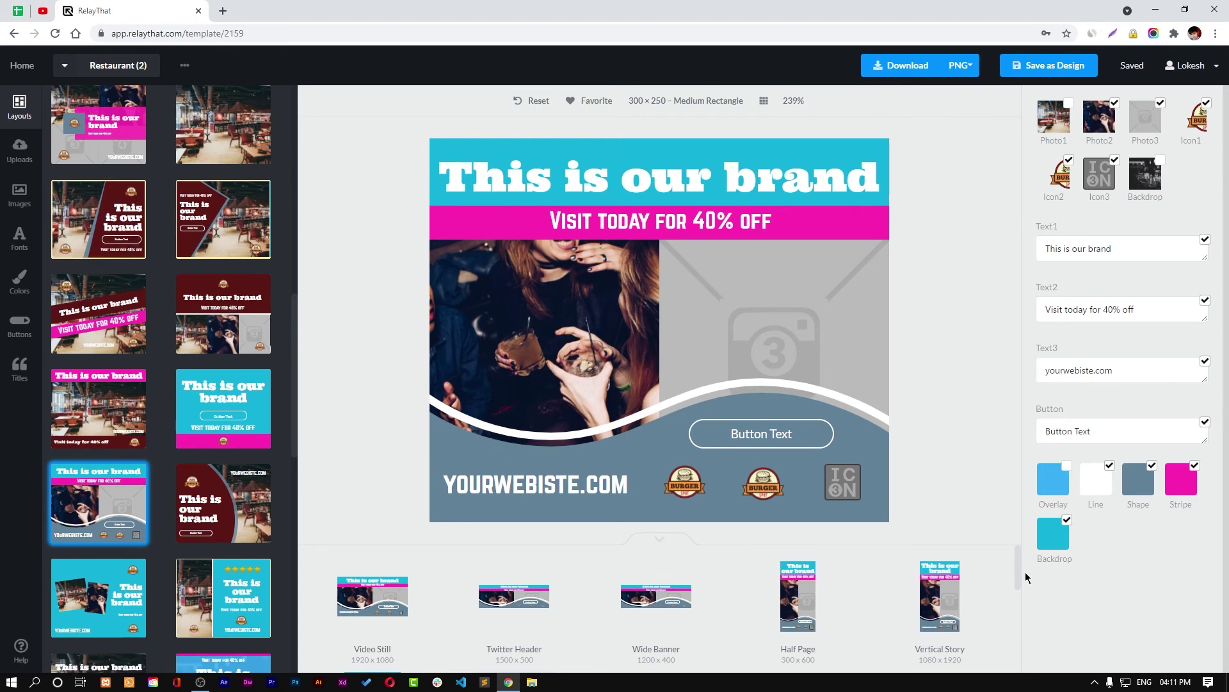
mouse_move(1025, 577)
left_mouse_down()
mouse_move(1026, 666)
mouse_move(1020, 557)
left_mouse_up()
mouse_move(1017, 569)
left_mouse_down()
mouse_move(1019, 658)
mouse_move(1018, 563)
left_mouse_up()
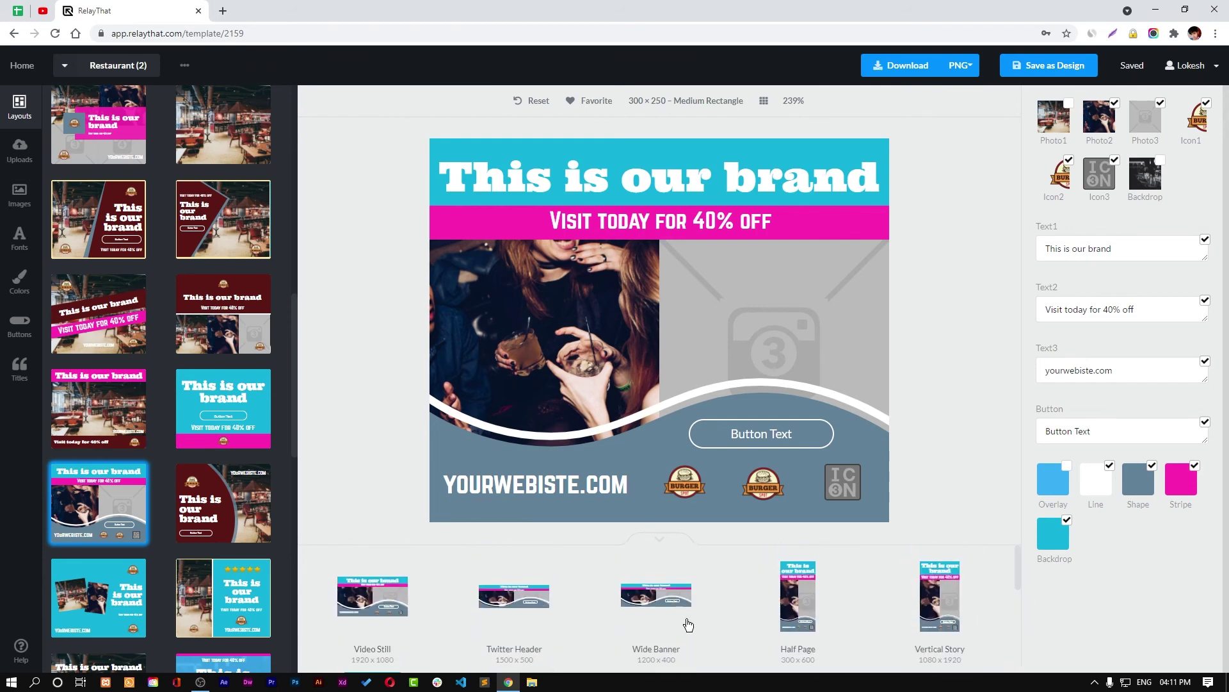
scroll(688, 624, "down", 3)
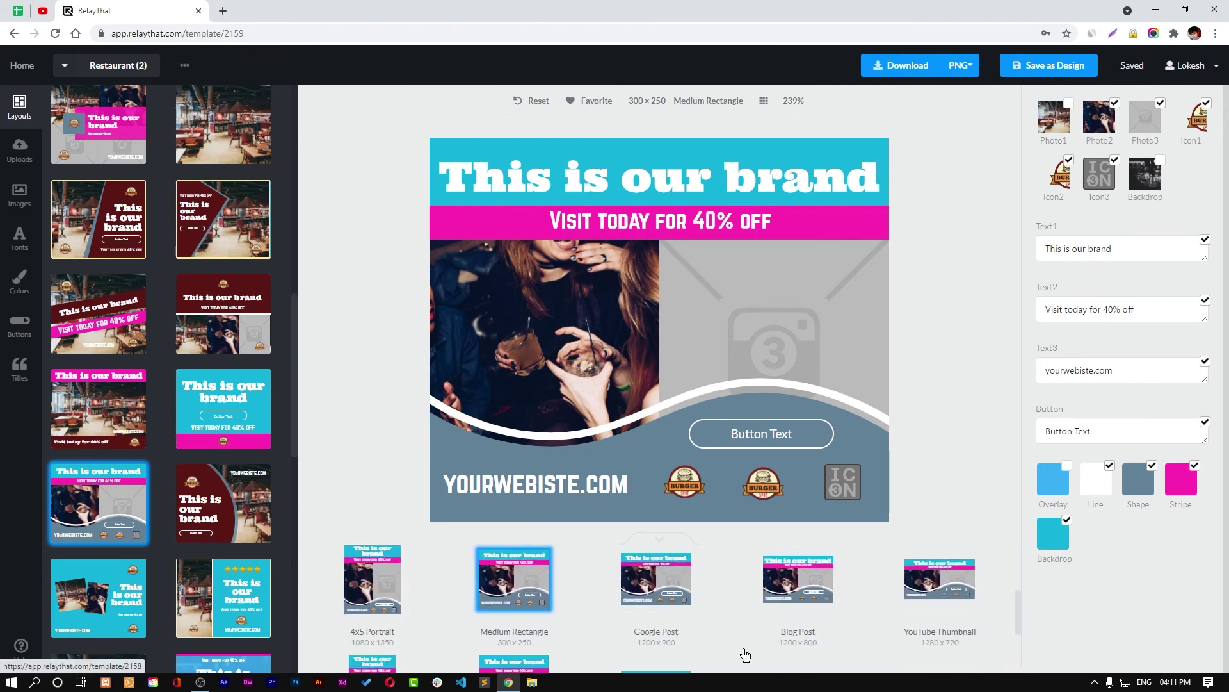
scroll(675, 631, "up", 3)
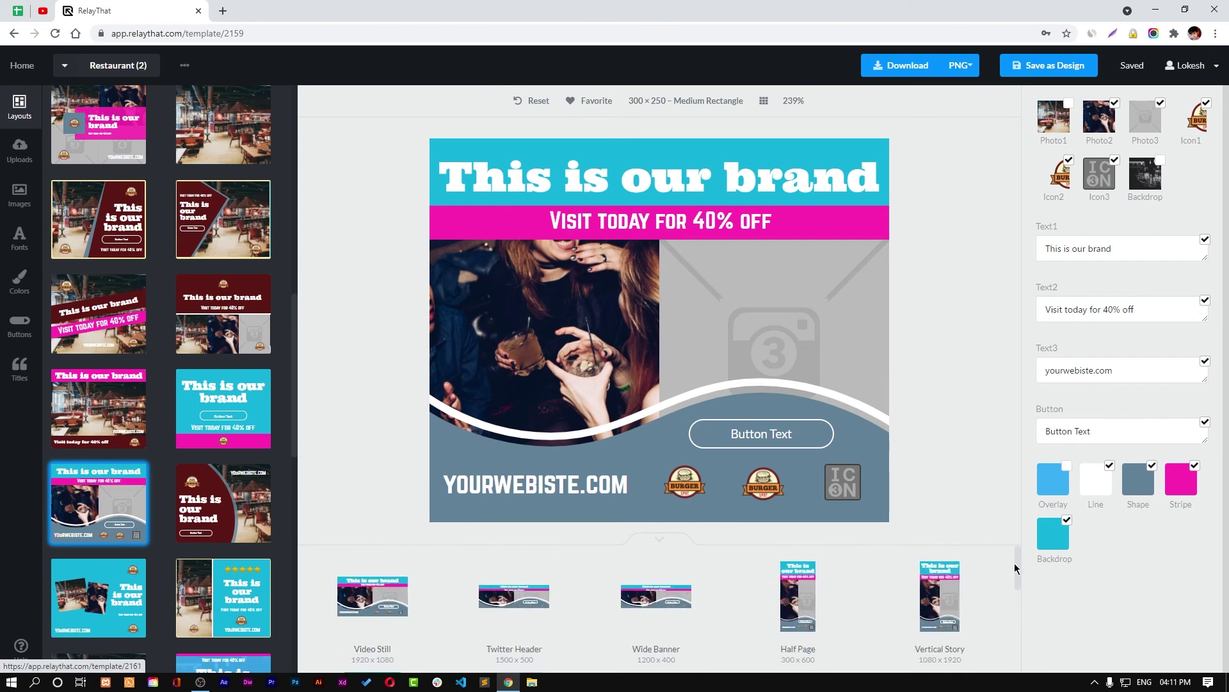
left_click_drag(1016, 568, 906, 590)
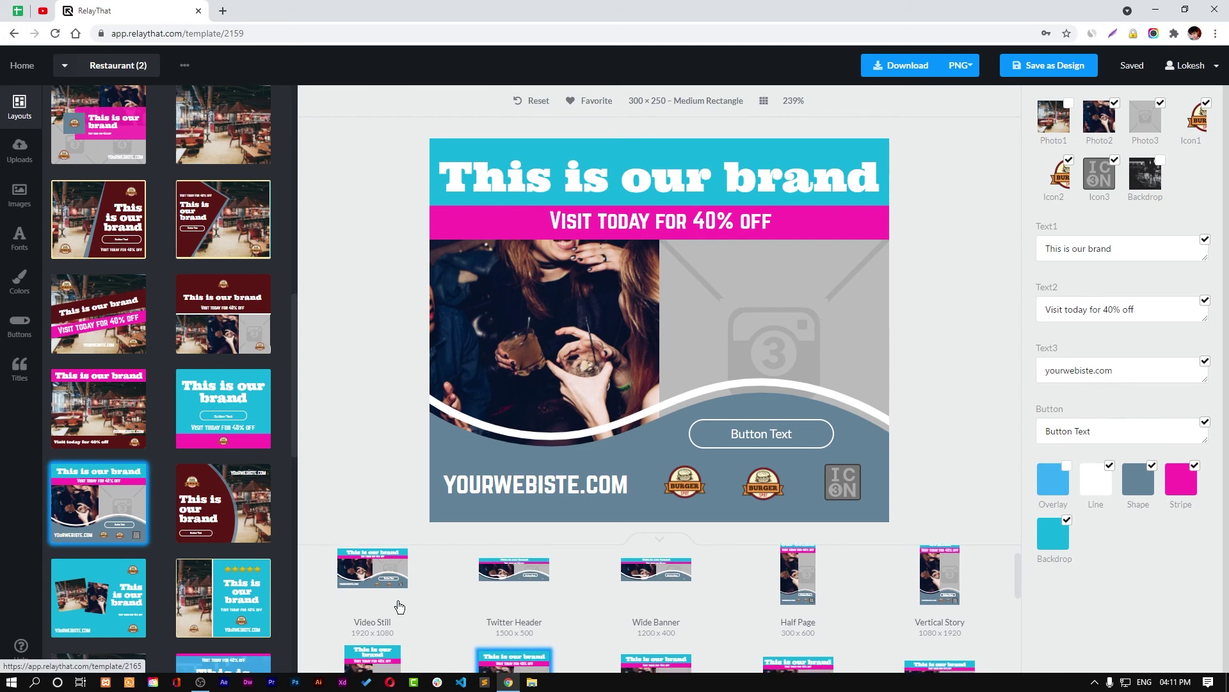
scroll(657, 619, "down", 1)
scroll(852, 642, "up", 2)
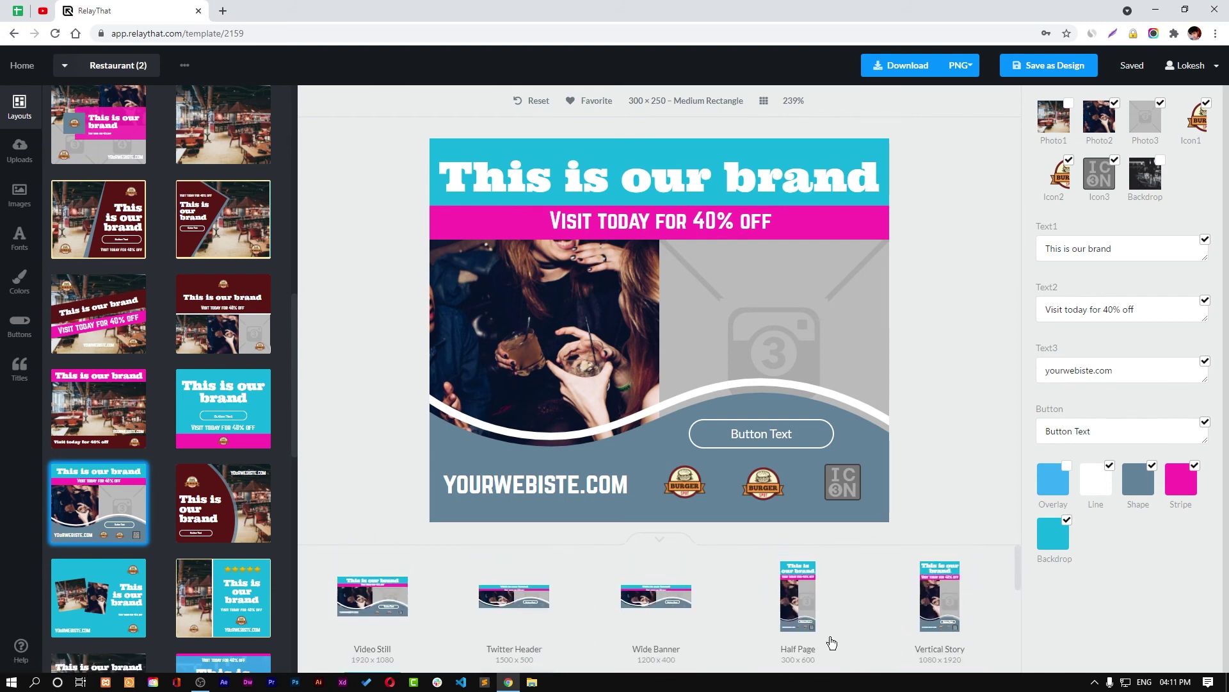
scroll(704, 602, "down", 2)
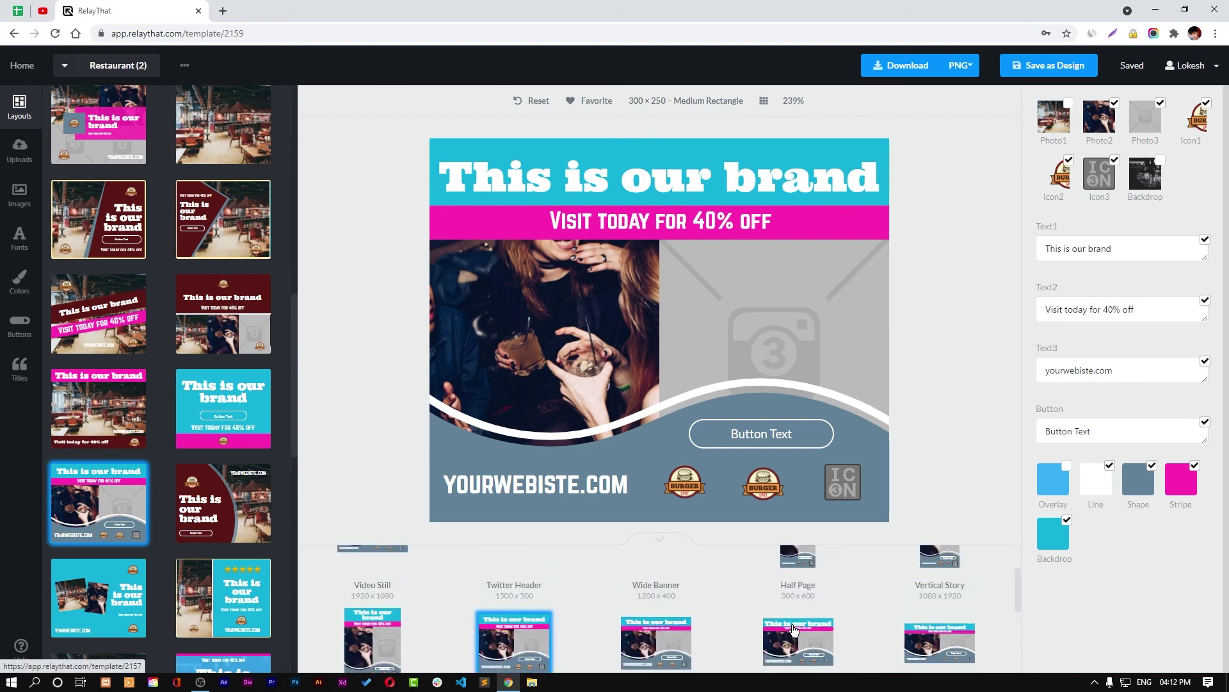
Resize the design to the 1200 × 800 Blog Post size and download it as a PNG.
left_click(806, 638)
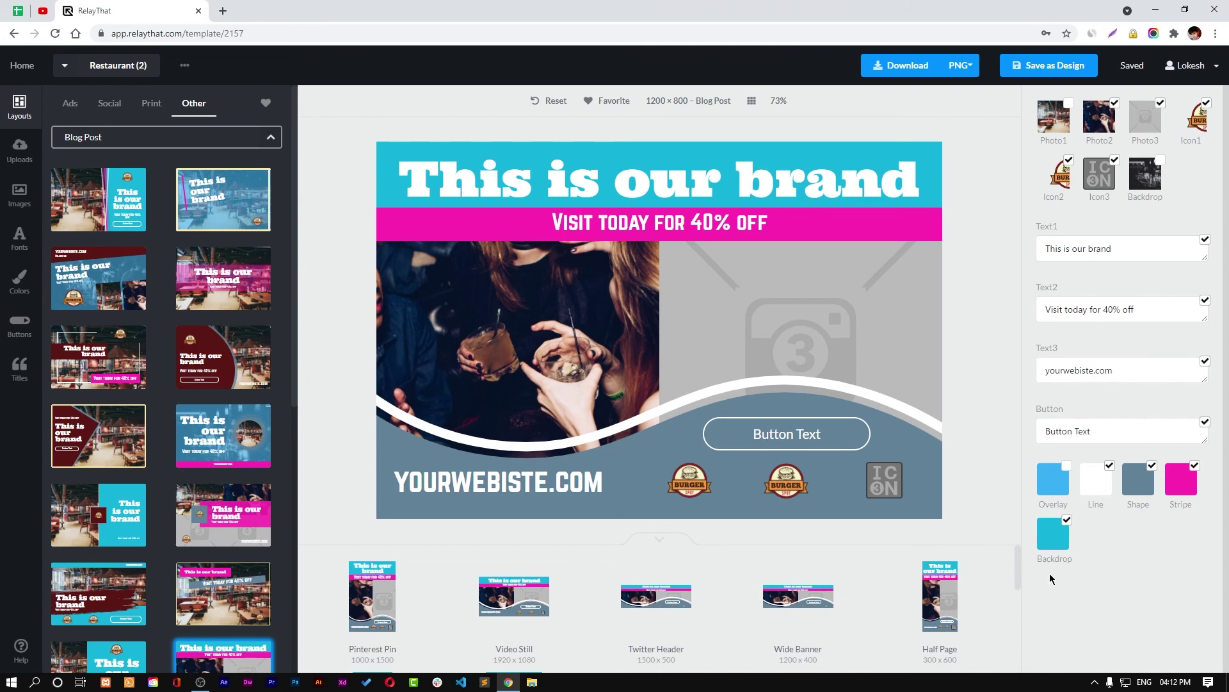
left_click_drag(1019, 561, 1019, 604)
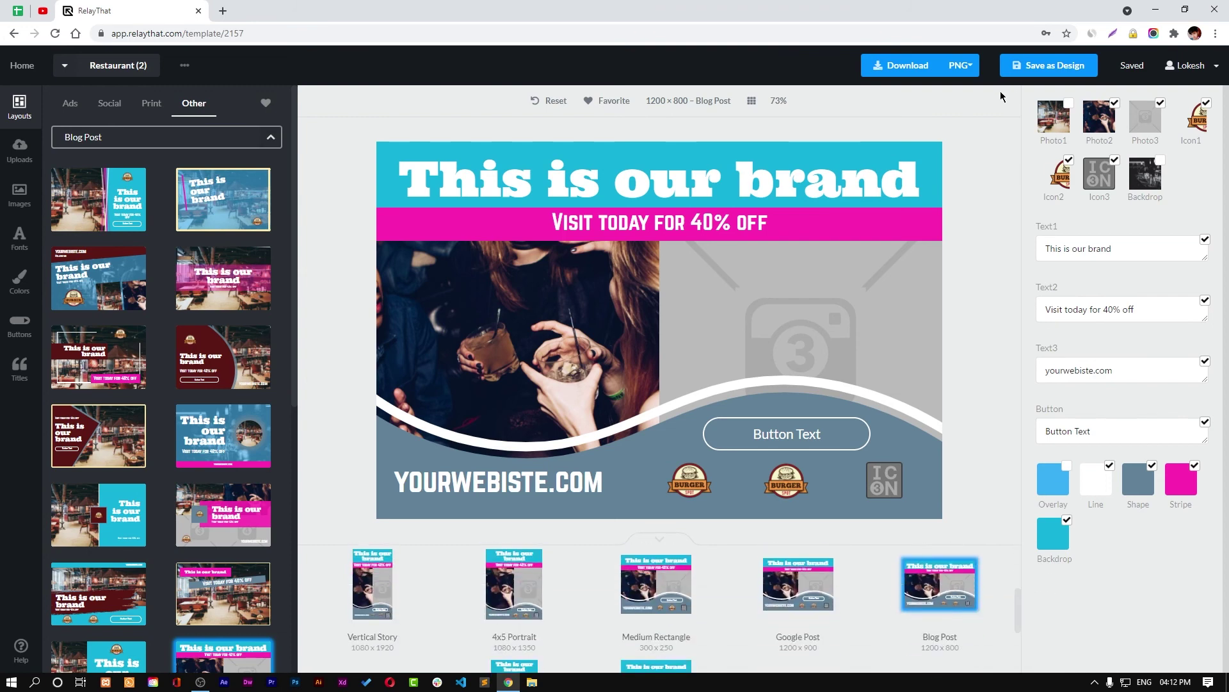
left_click(895, 77)
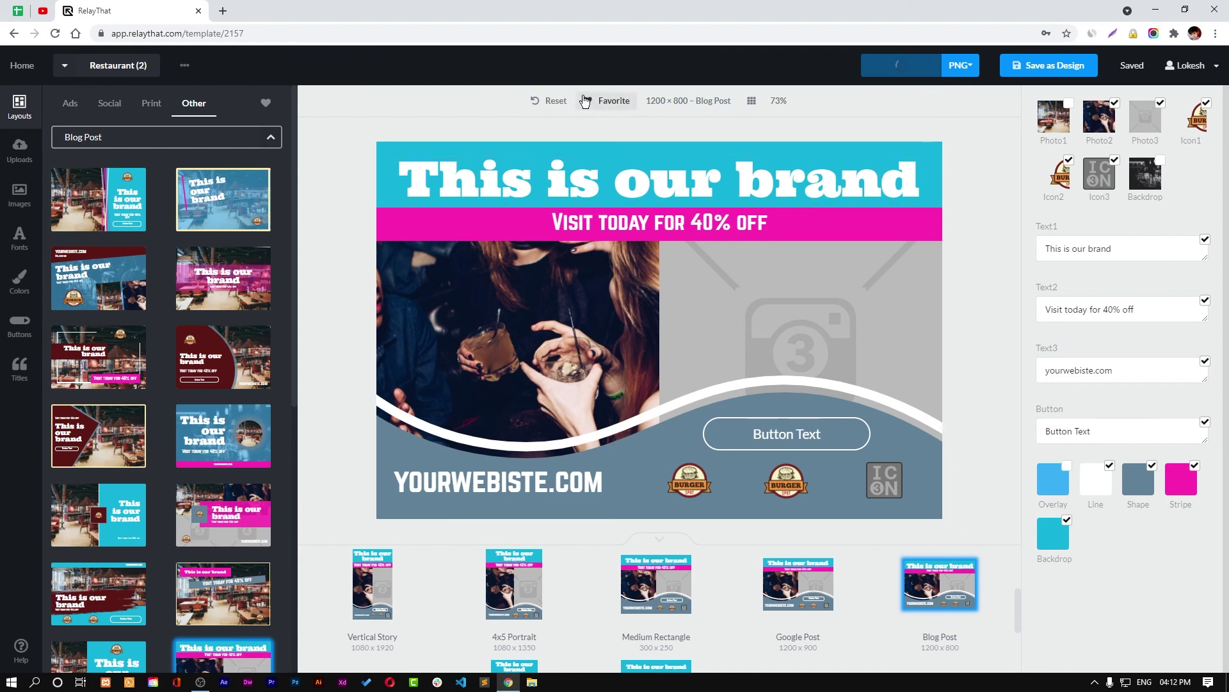
left_click(779, 101)
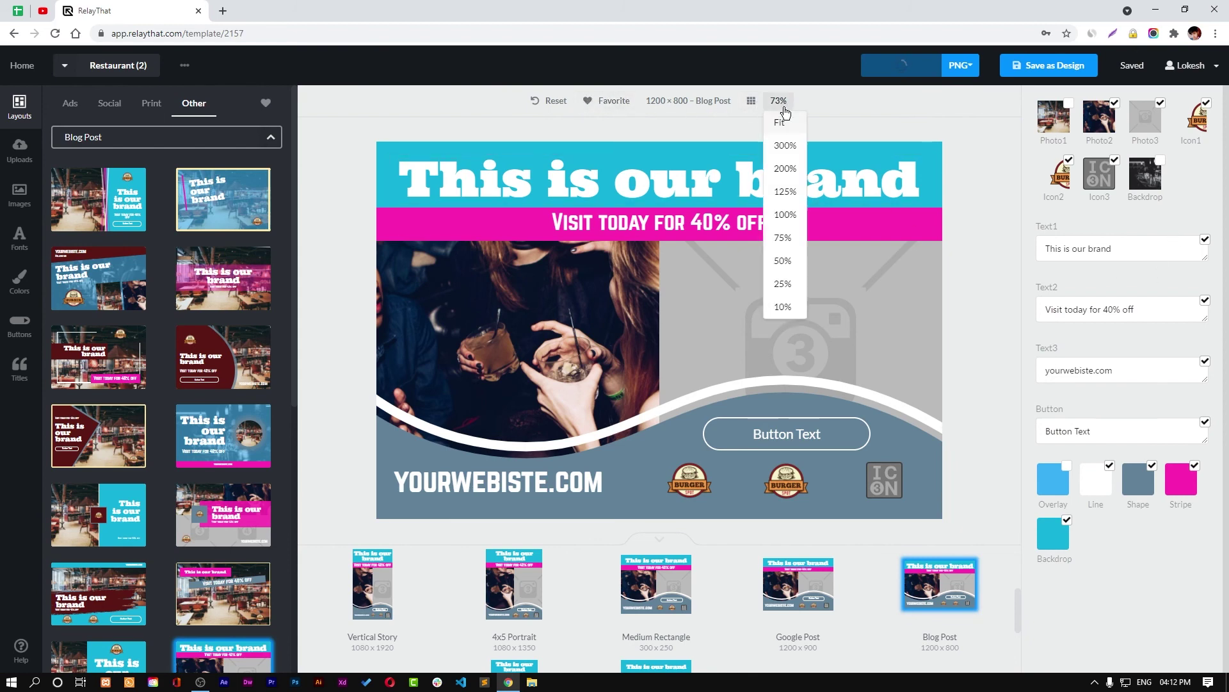
left_click(785, 137)
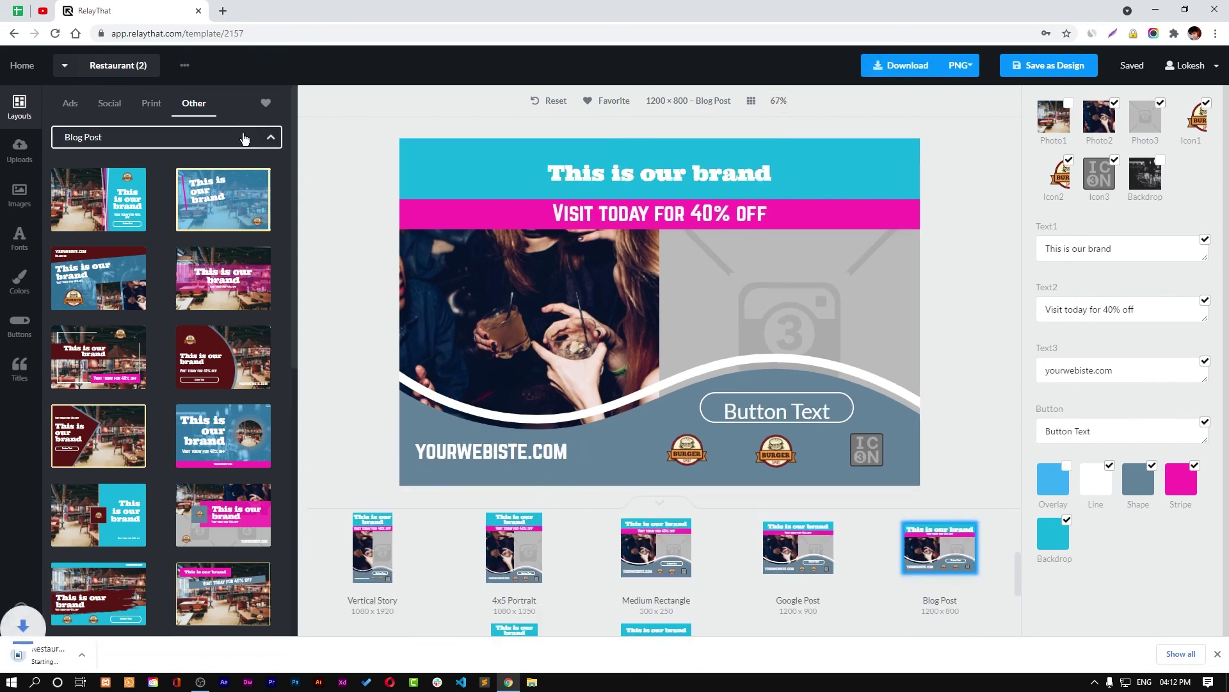